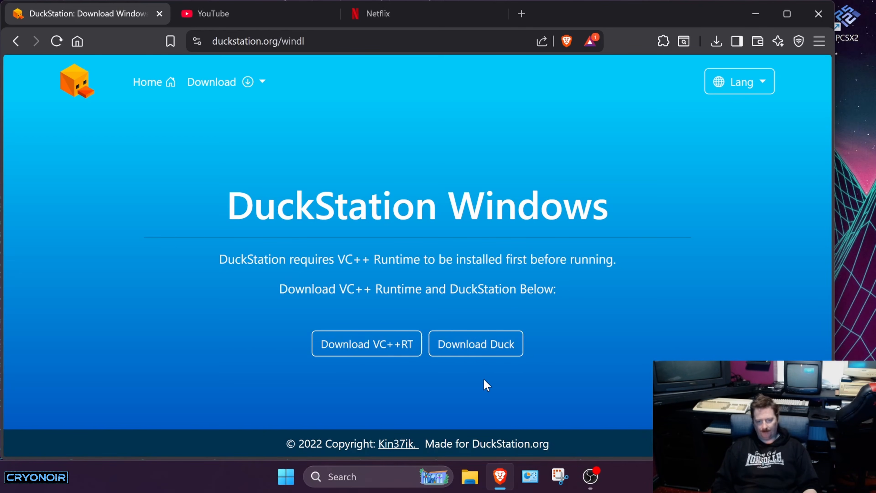
# Download the DuckStation Windows release as a zip into Downloads and open that folder in File Explorer.
pyautogui.click(486, 345)
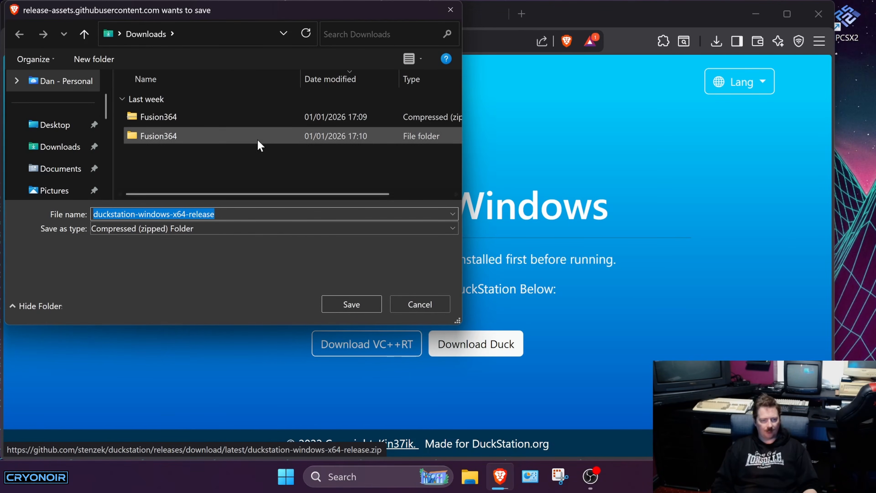
pyautogui.click(351, 305)
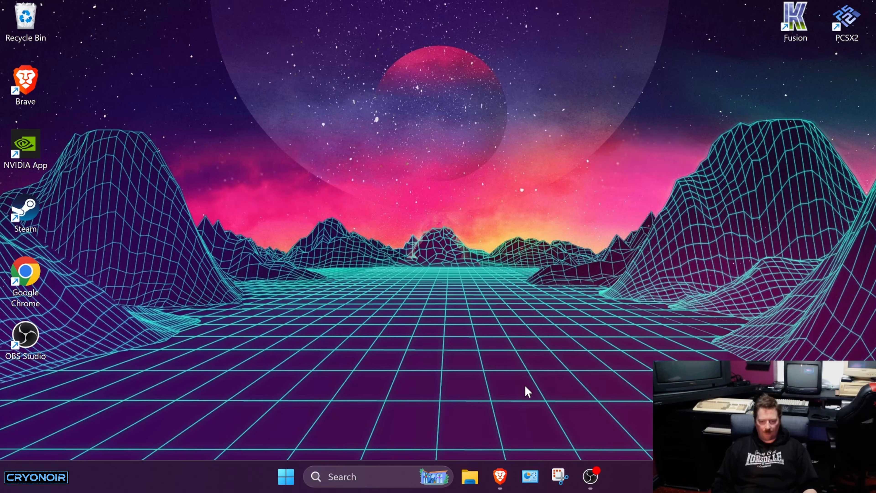
pyautogui.click(470, 476)
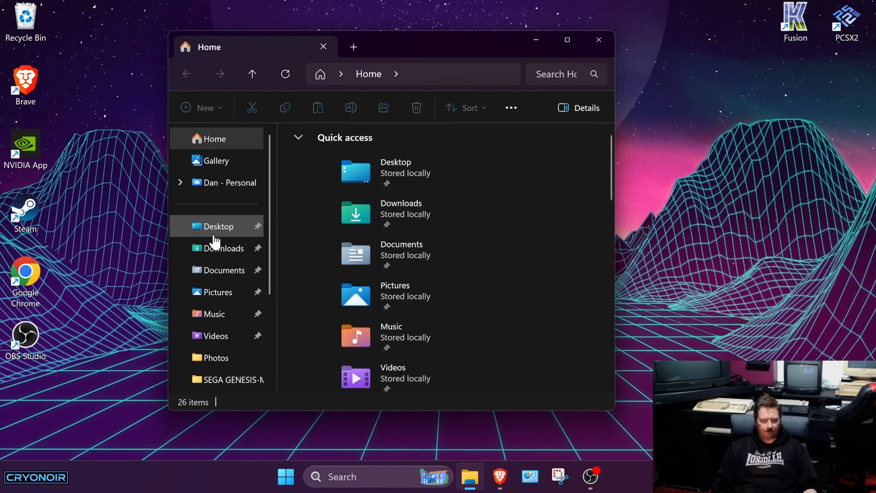
pyautogui.click(217, 250)
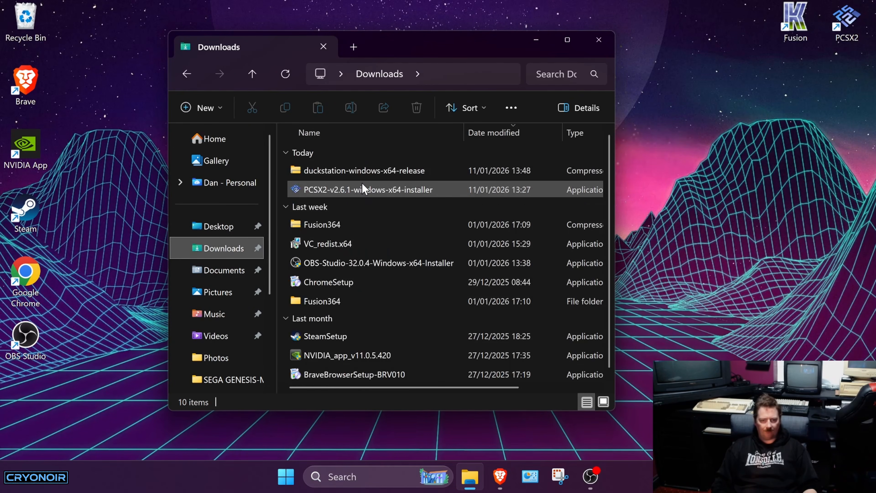
# Extract the duckstation-windows-x64-release zip to the default folder in Downloads and close the window showing the extracted files.
pyautogui.rightClick(387, 170)
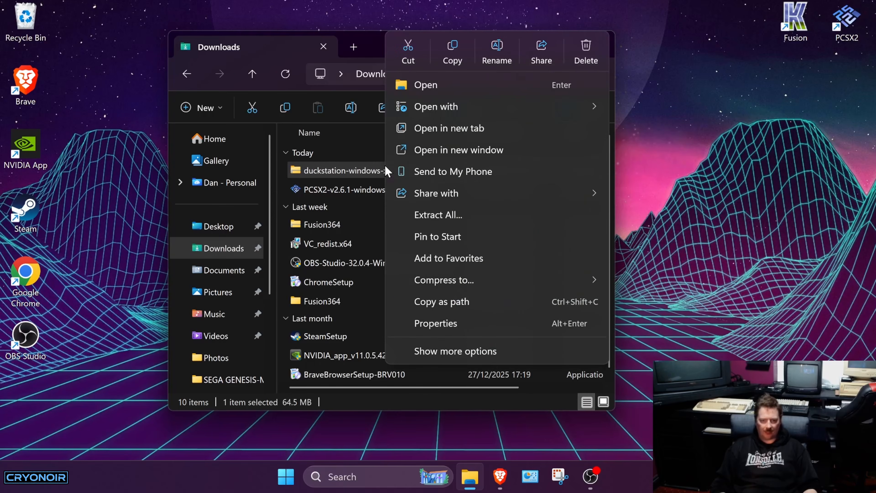
pyautogui.moveTo(486, 110)
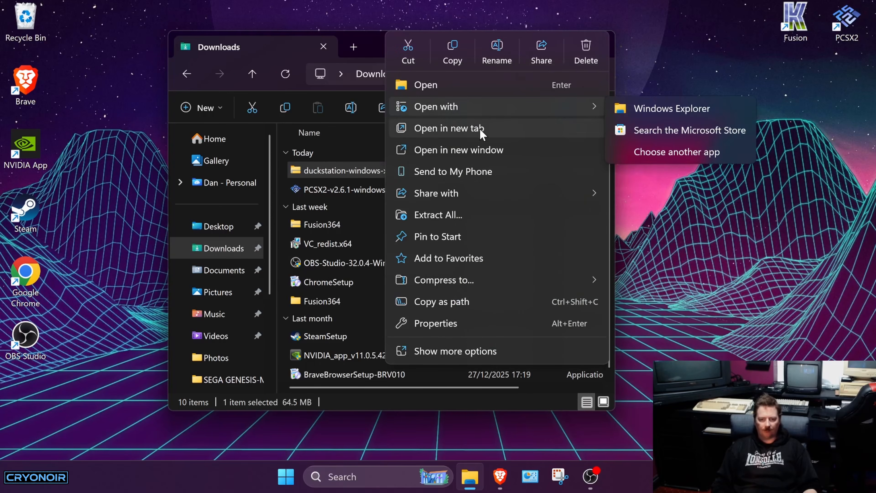
pyautogui.click(457, 223)
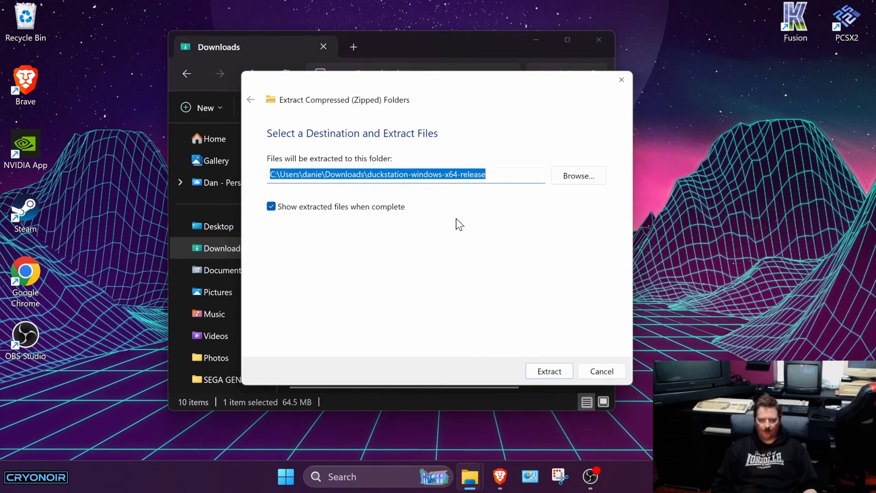
pyautogui.click(553, 375)
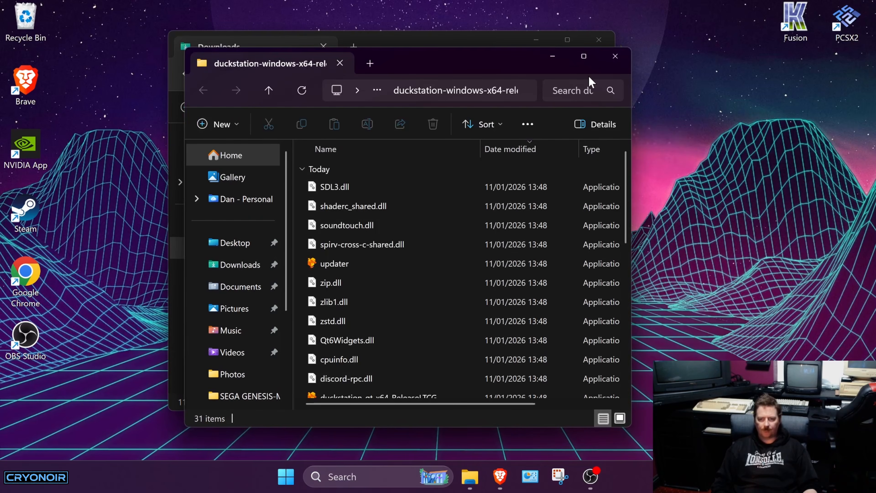
pyautogui.click(615, 58)
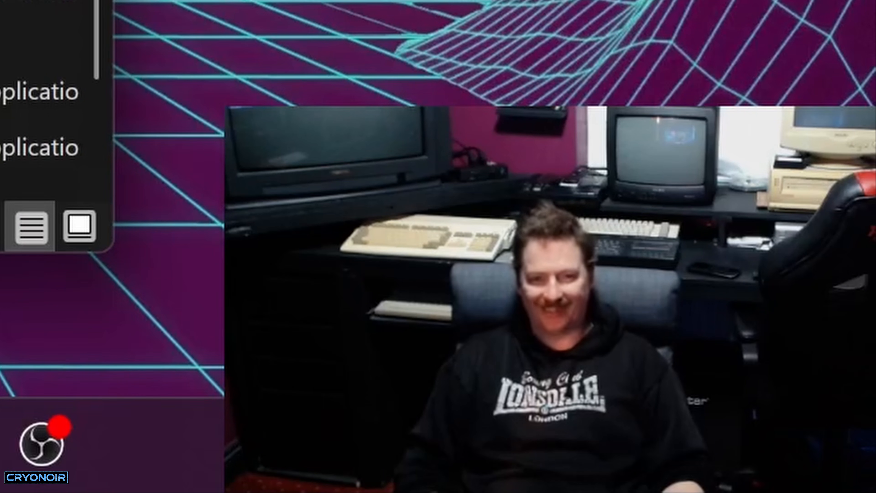
# Move the extracted duckstation-windows-x64-release folder from Downloads into Documents.
pyautogui.moveTo(410, 50); pyautogui.dragTo(317, 49)
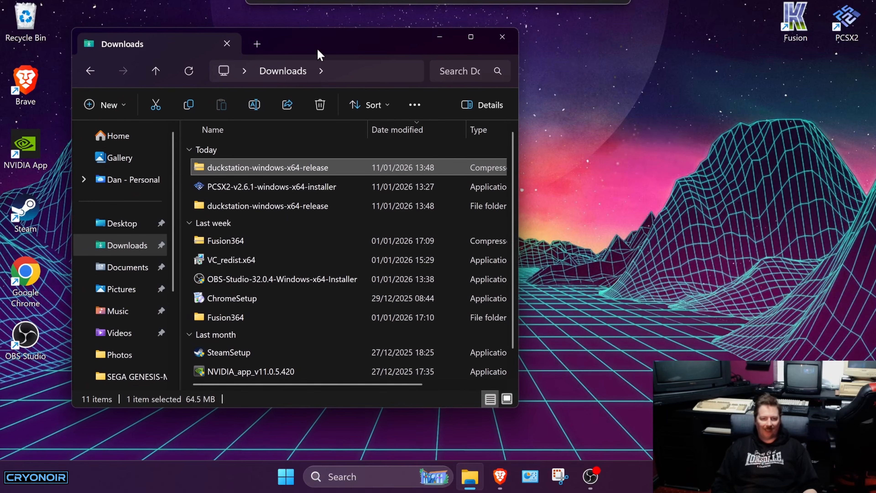
pyautogui.click(284, 207)
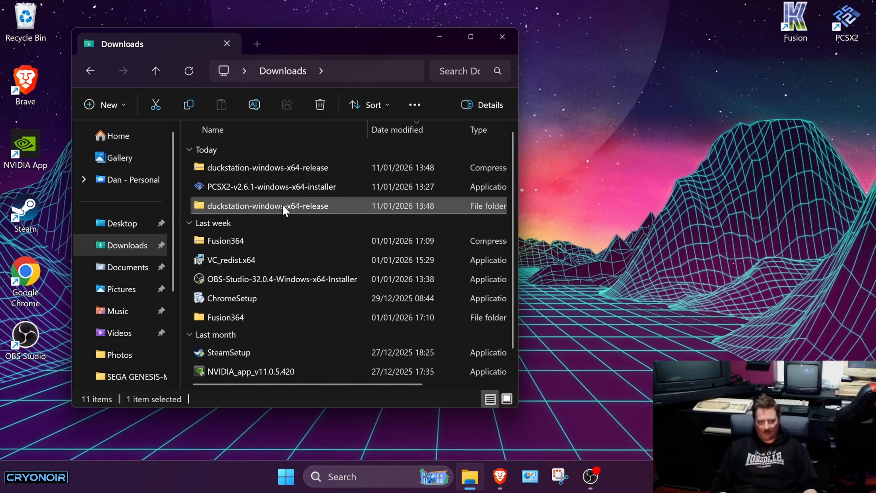
pyautogui.rightClick(284, 207)
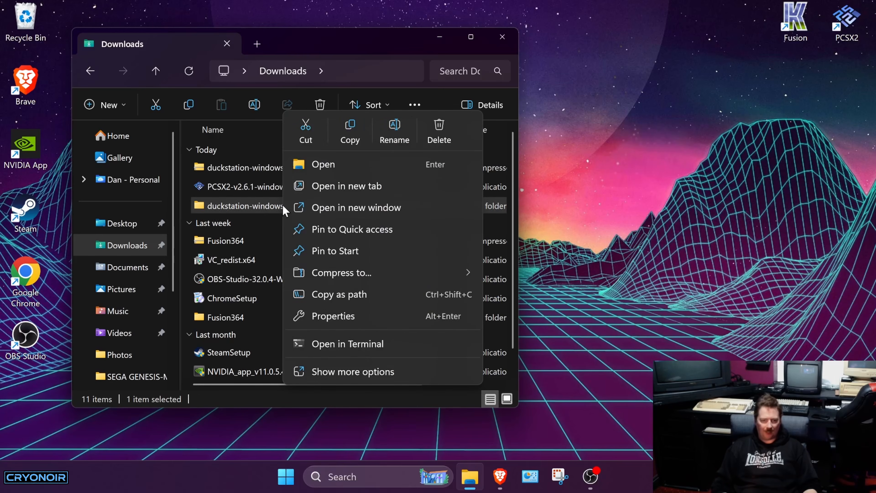
pyautogui.click(306, 127)
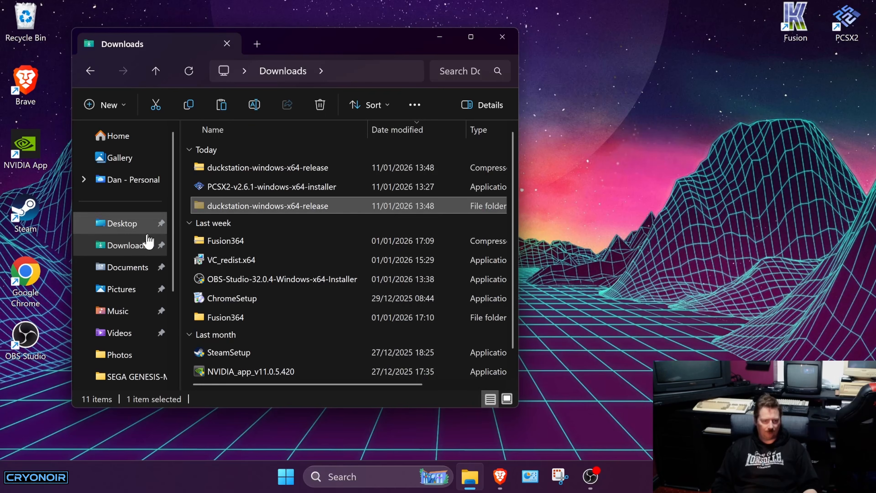
pyautogui.click(145, 268)
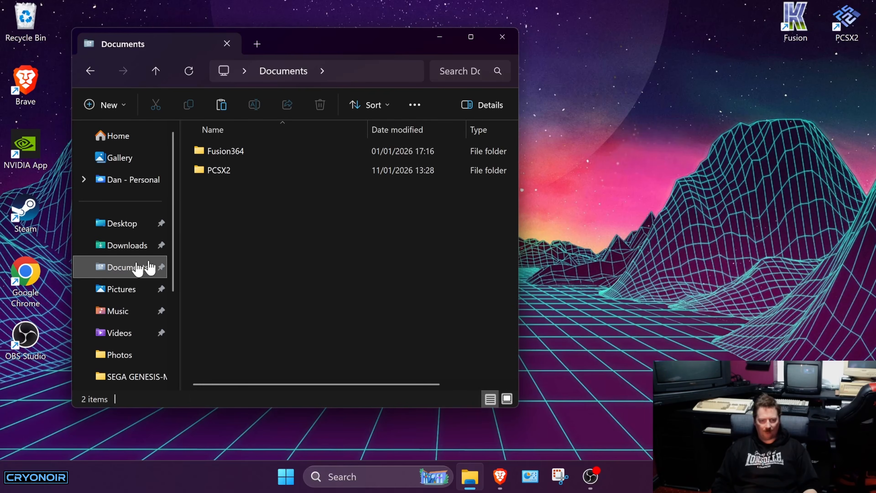
pyautogui.rightClick(295, 248)
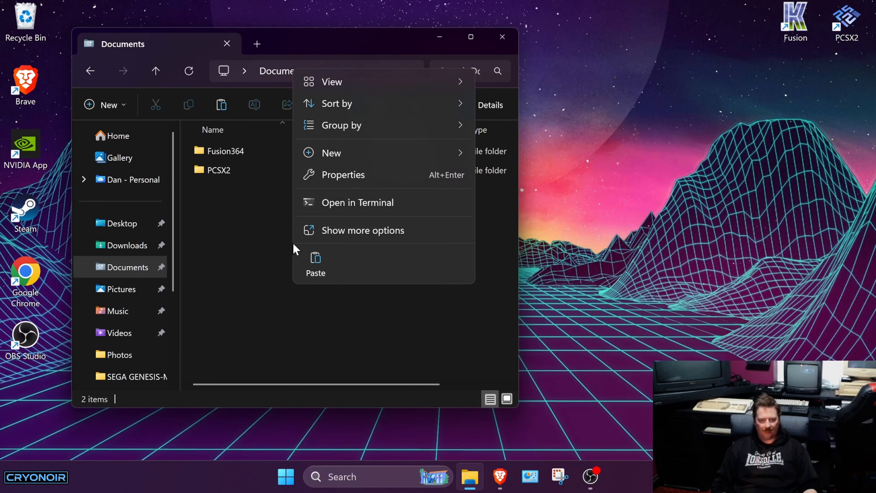
pyautogui.click(315, 260)
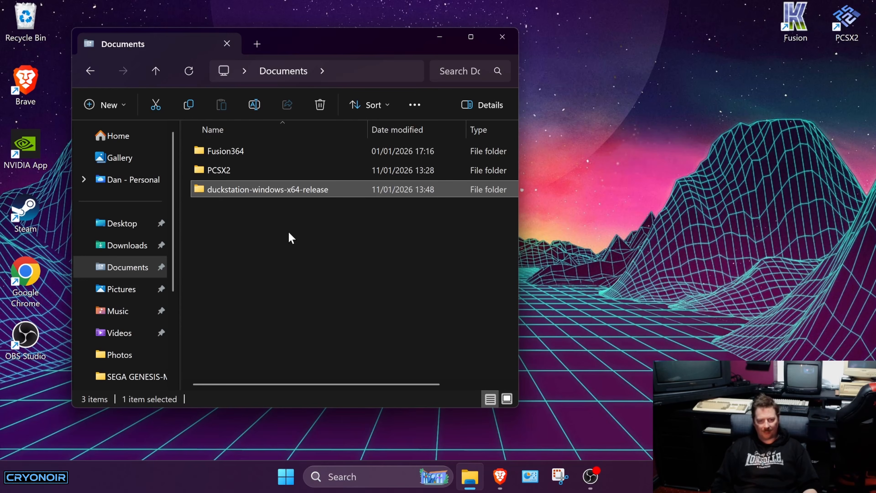
# Open the duckstation-windows-x64-release folder in Documents and select the duckstation-qt-x64-ReleaseLTCG application.
pyautogui.doubleClick(298, 195)
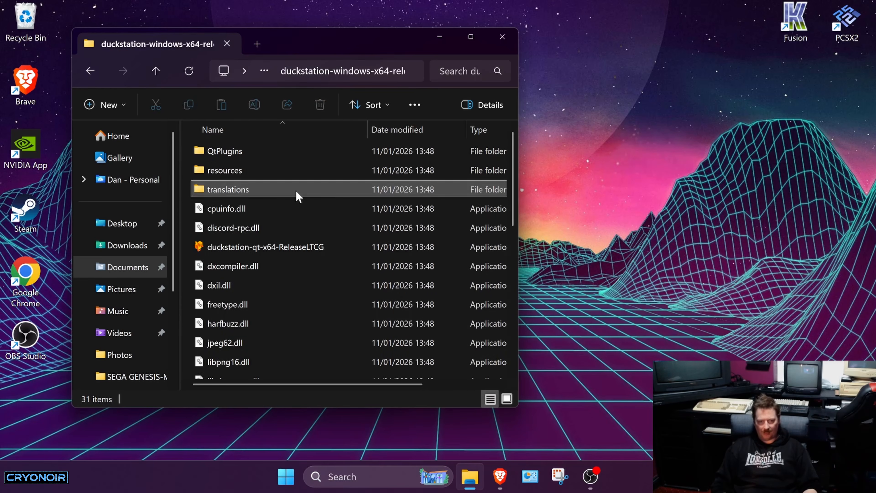
pyautogui.click(298, 193)
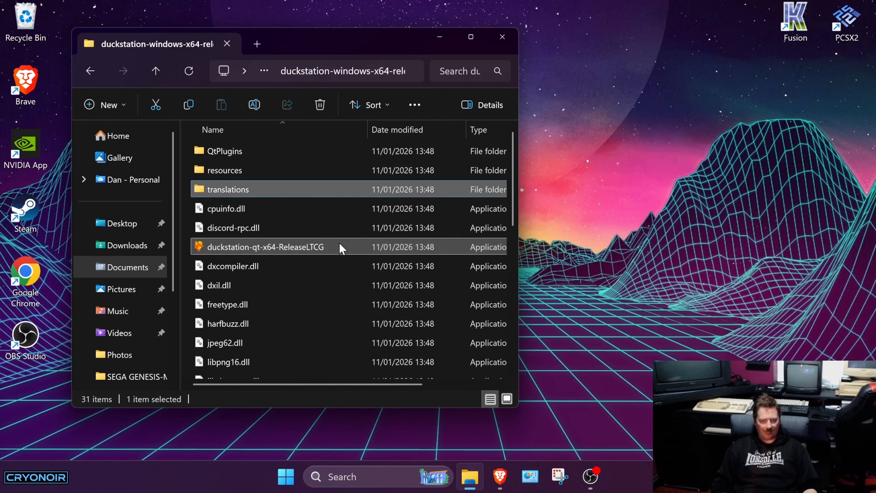
pyautogui.click(348, 245)
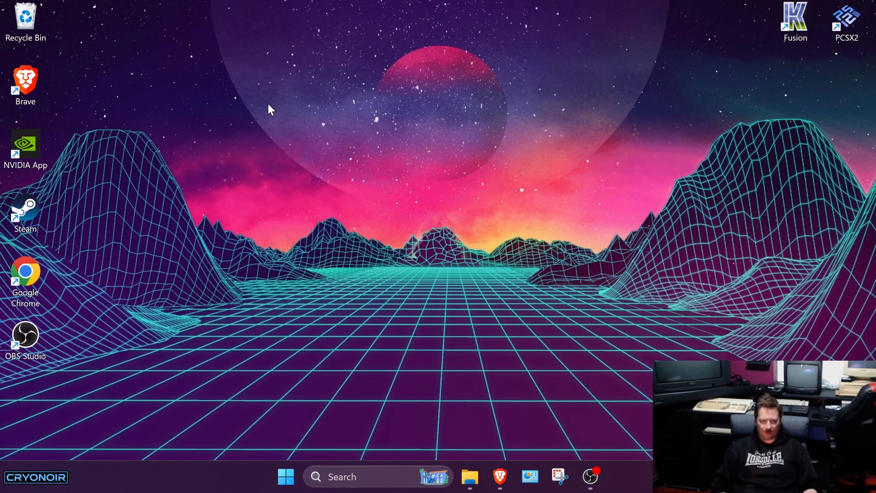
# Create a desktop shortcut to duckstation-qt-x64-ReleaseLTCG.exe in Documents\duckstation-windows-x64-release, keeping the suggested name, and place it below the PCSX2 icon.
pyautogui.rightClick(269, 109)
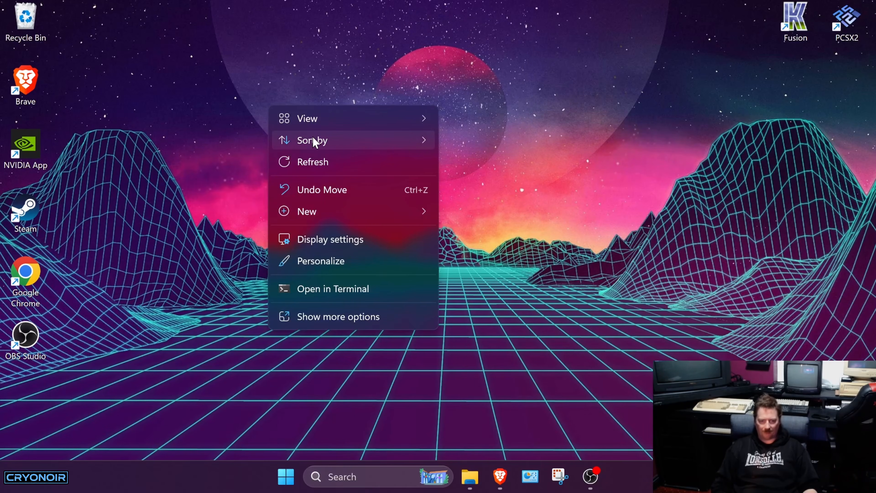
pyautogui.moveTo(333, 208)
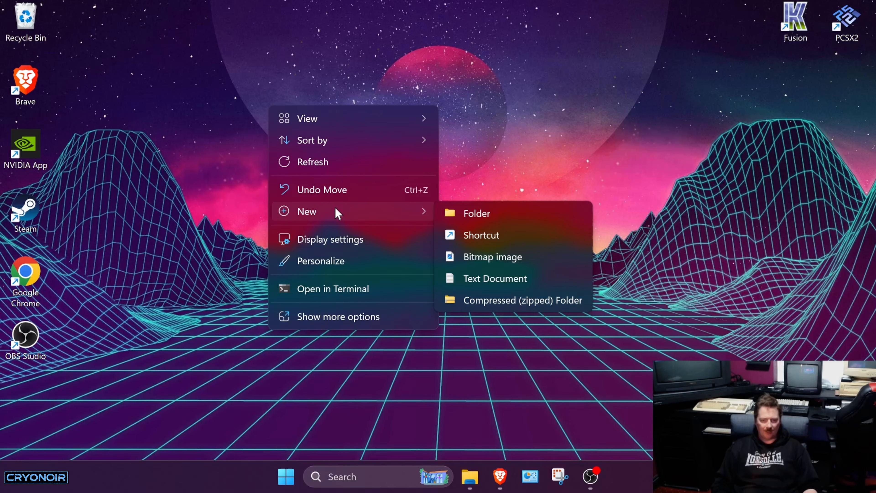
pyautogui.click(530, 237)
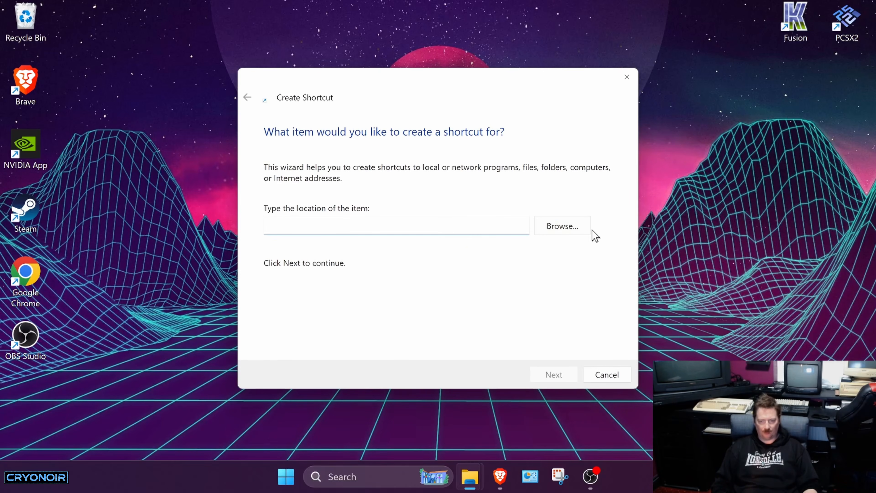
pyautogui.click(579, 230)
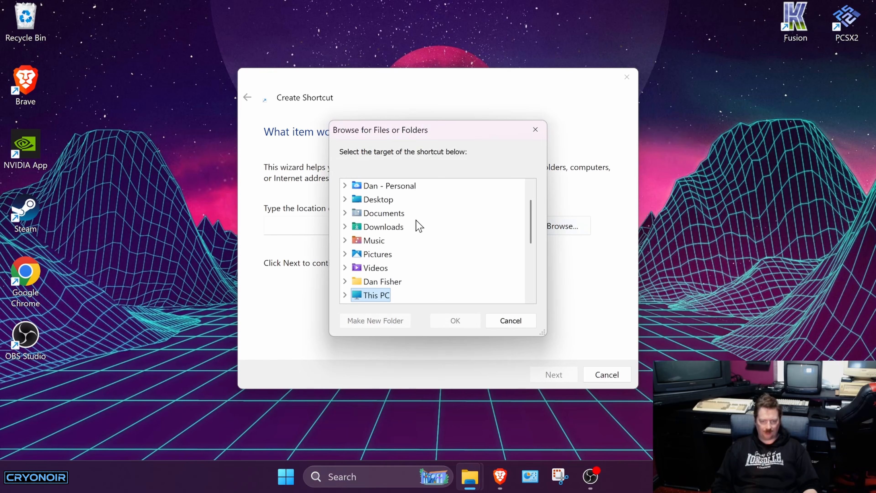
pyautogui.doubleClick(382, 215)
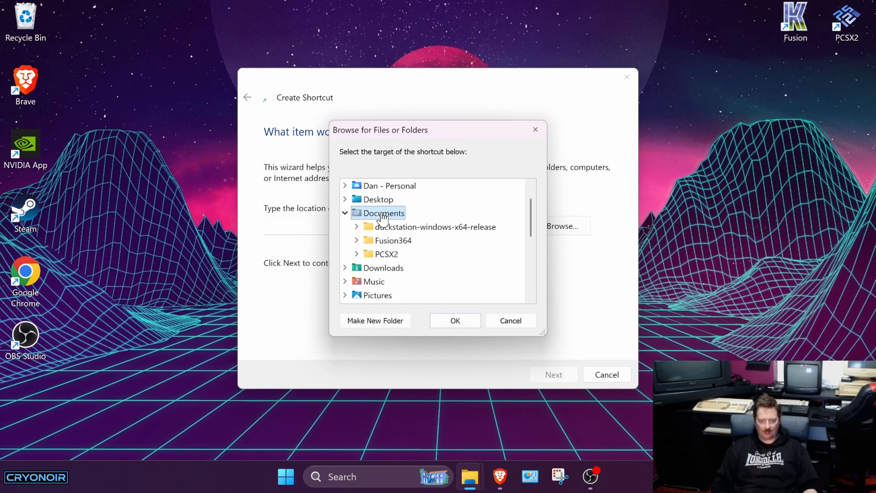
pyautogui.doubleClick(402, 228)
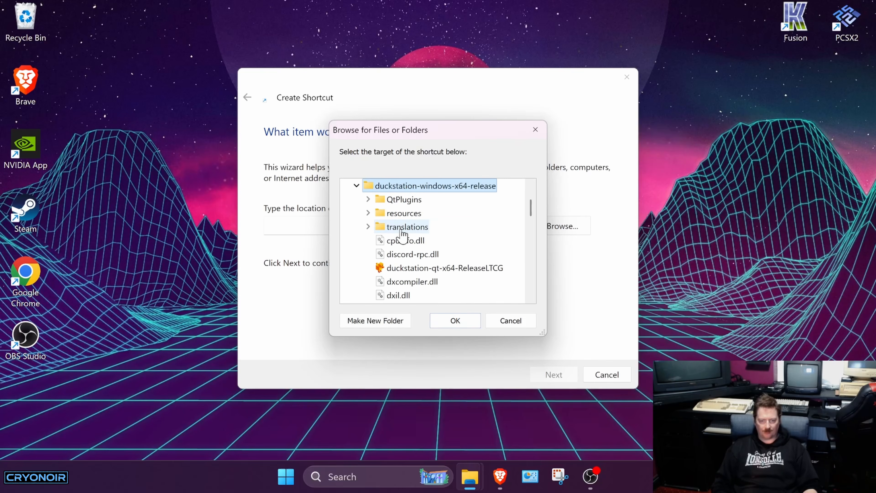
pyautogui.click(442, 271)
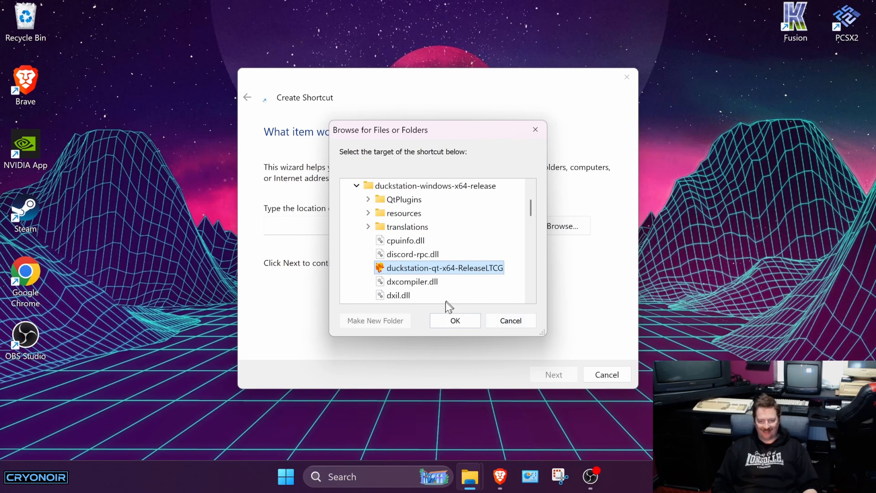
pyautogui.click(454, 320)
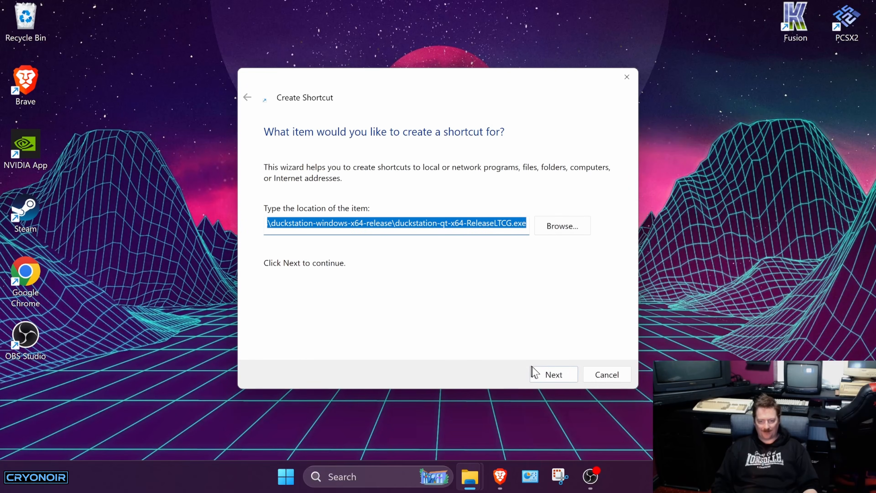
pyautogui.click(536, 370)
pyautogui.click(539, 374)
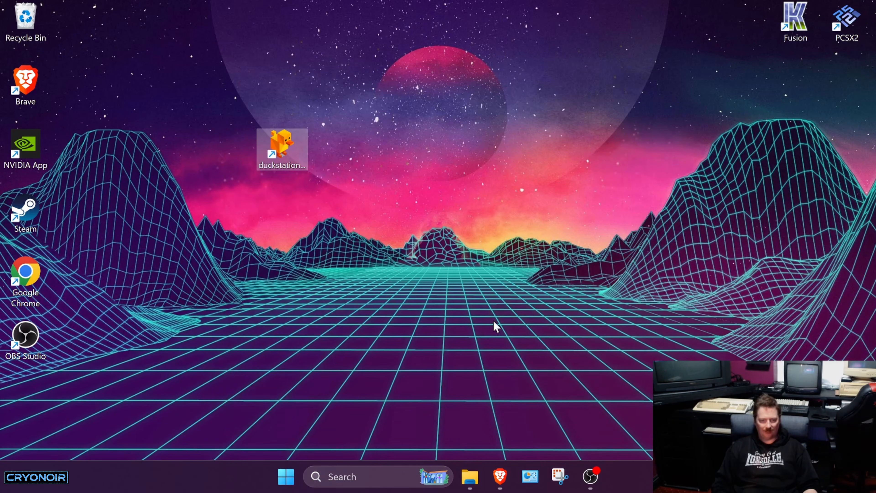
pyautogui.moveTo(283, 157); pyautogui.dragTo(846, 76)
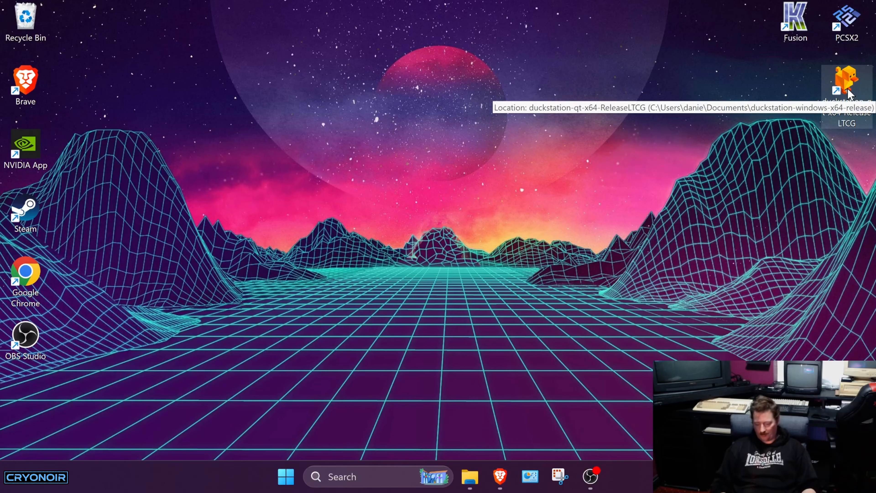
# Launch DuckStation from its desktop shortcut and allow it to run despite the SmartScreen block.
pyautogui.doubleClick(846, 83)
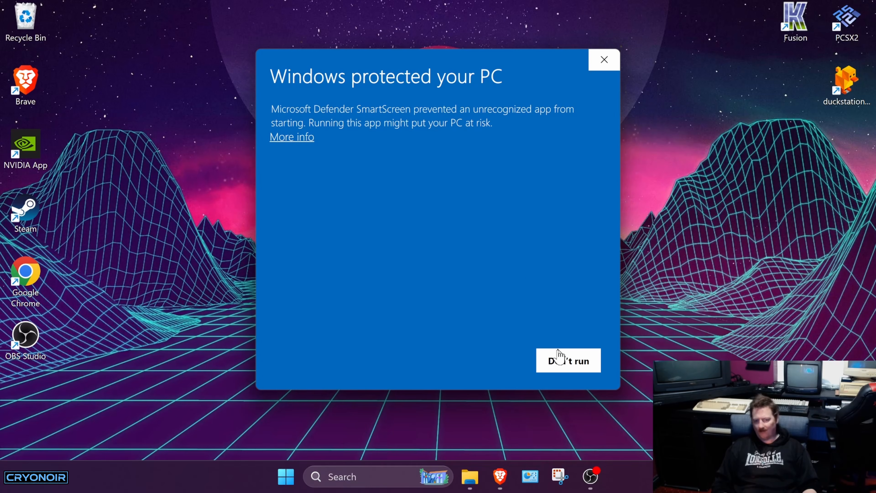
pyautogui.click(293, 137)
pyautogui.click(467, 361)
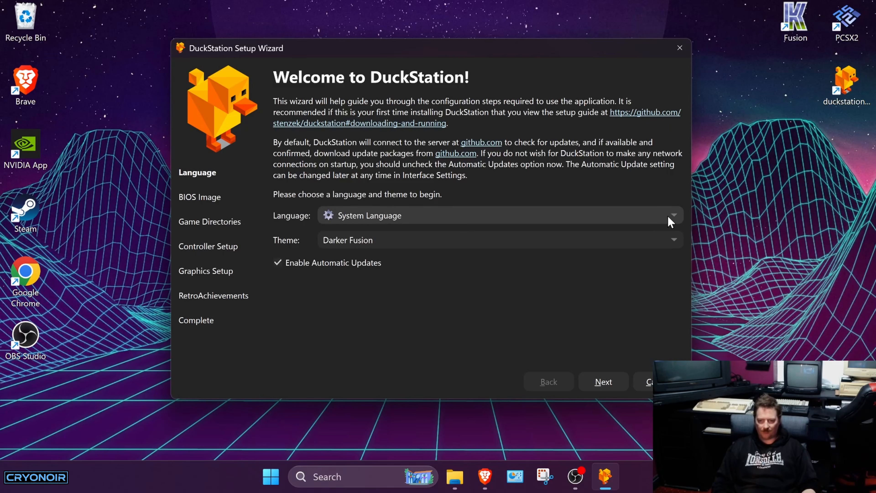
# Set the setup wizard's language to English [en] and its theme to Pinky Pals.
pyautogui.click(671, 218)
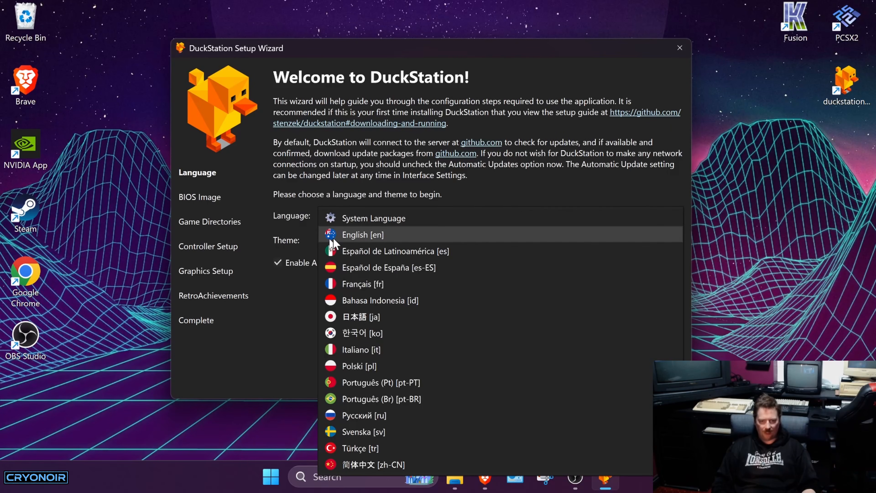
pyautogui.click(361, 237)
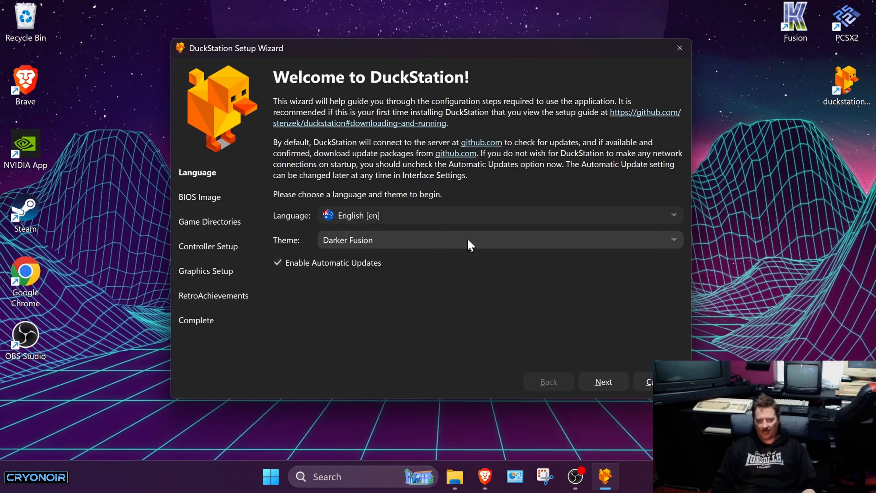
pyautogui.click(485, 245)
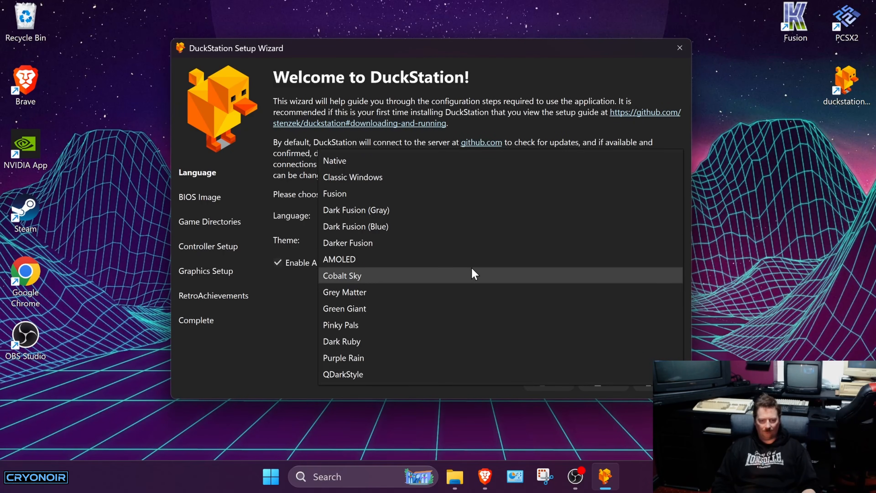
pyautogui.click(364, 326)
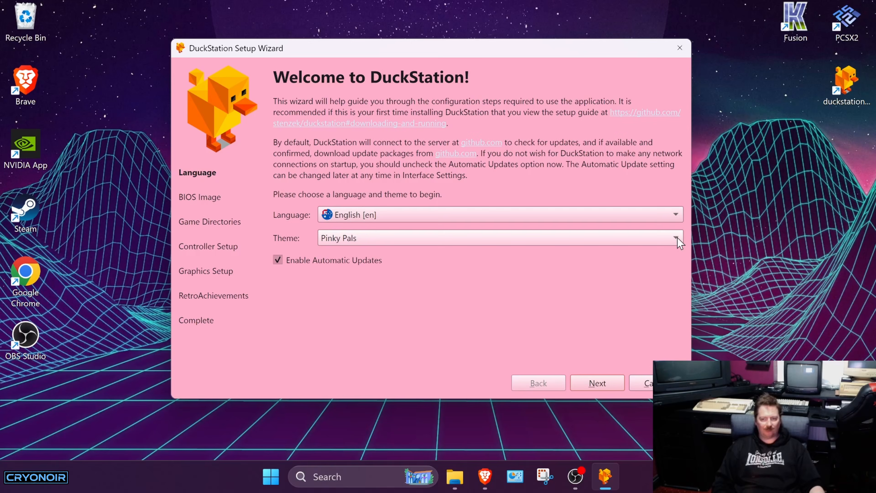
# Set the wizard's theme to Dark Fusion (Gray) after trying Dark Ruby, and continue to the BIOS Image page.
pyautogui.click(515, 44)
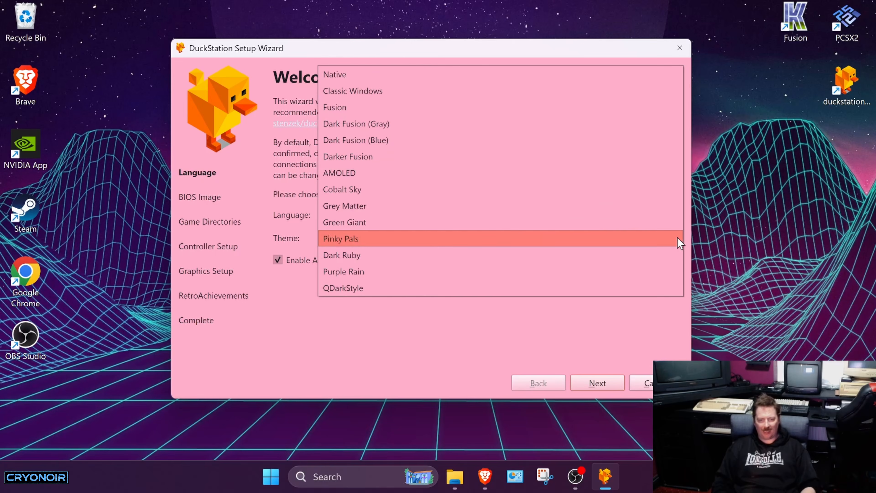
pyautogui.click(417, 262)
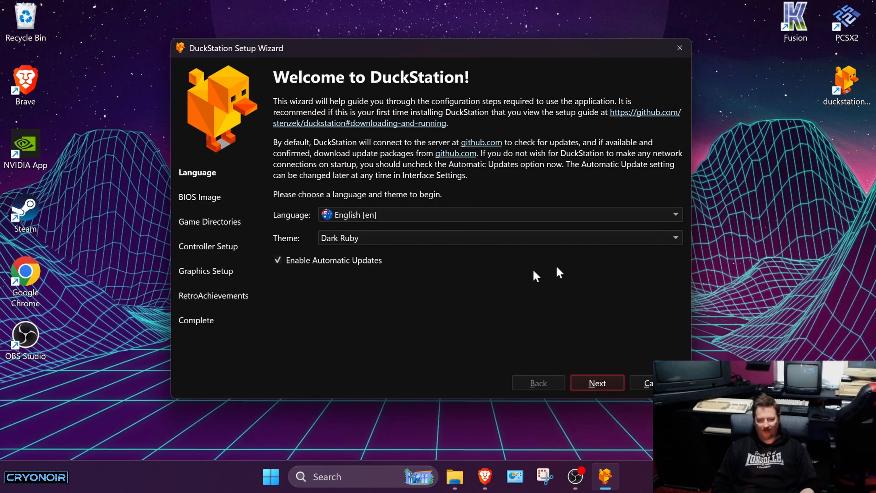
pyautogui.click(677, 236)
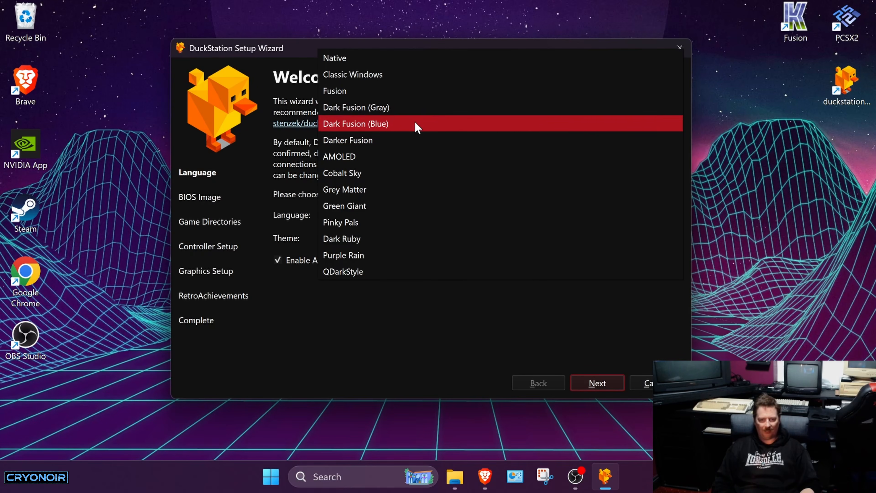
pyautogui.click(403, 110)
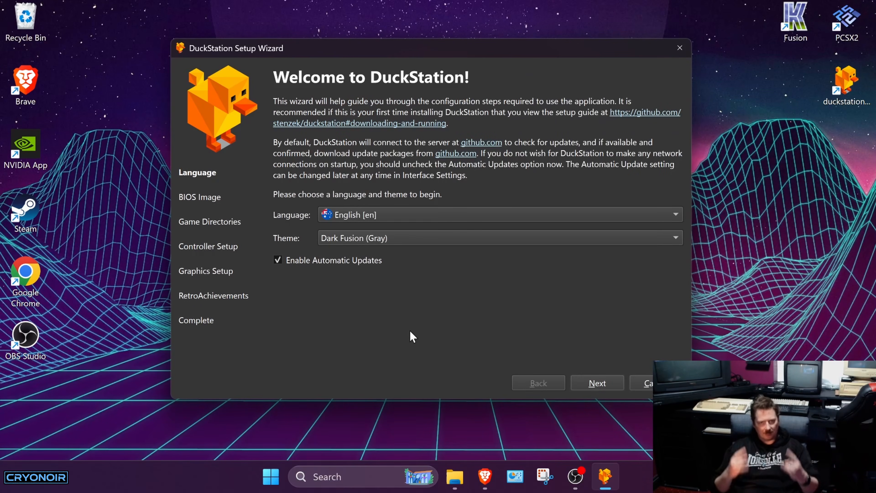
pyautogui.click(598, 384)
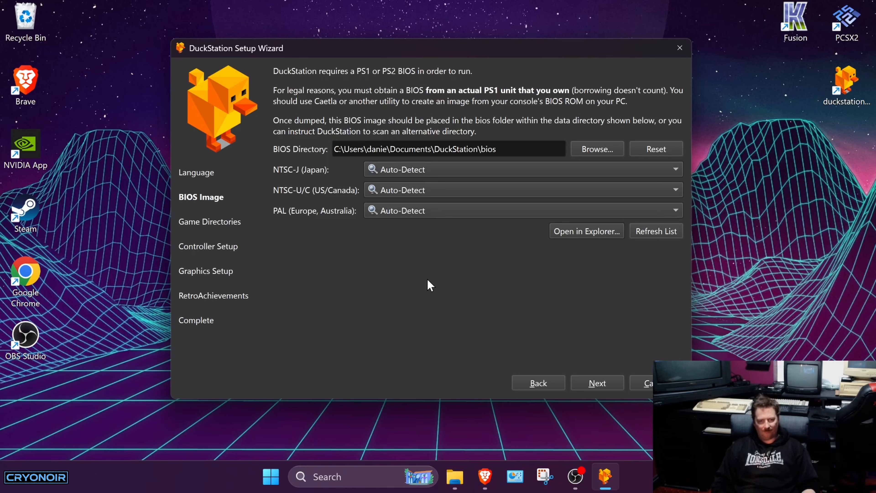
# Switch to the Brave browser, search DuckDuckGo for "ps1 bios", look through the results, and return to the setup wizard.
pyautogui.click(485, 479)
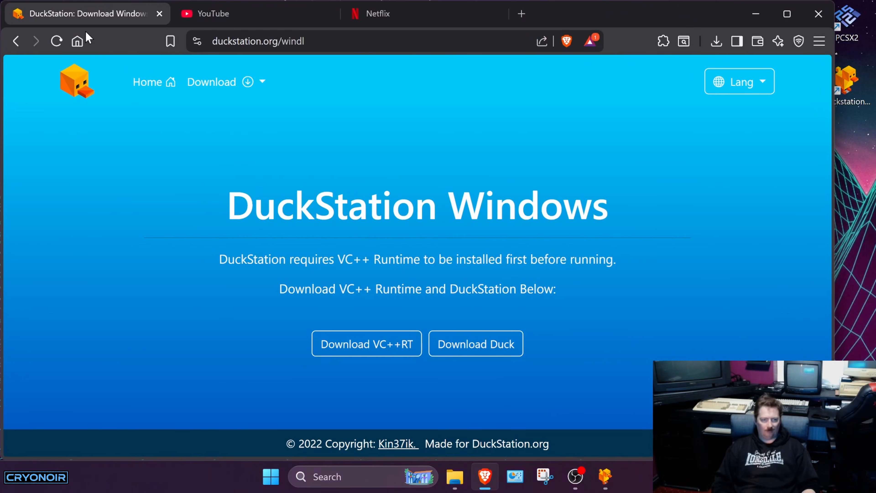
pyautogui.click(77, 41)
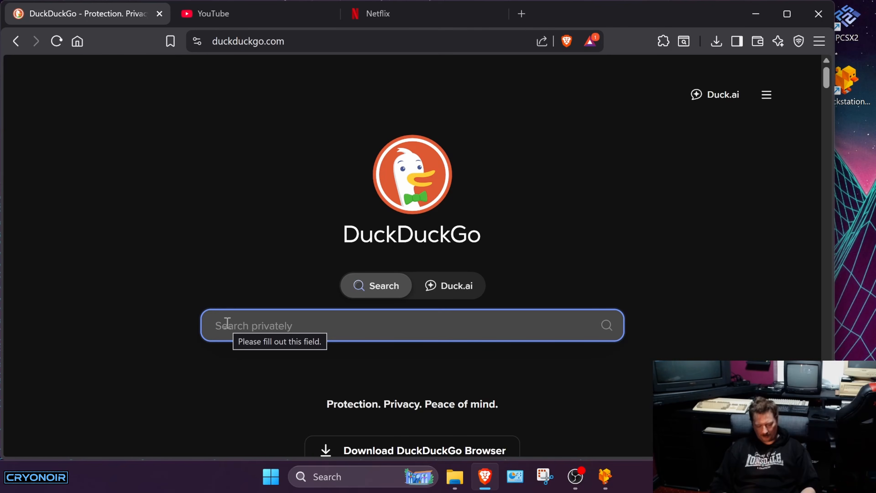
pyautogui.write('PS1')
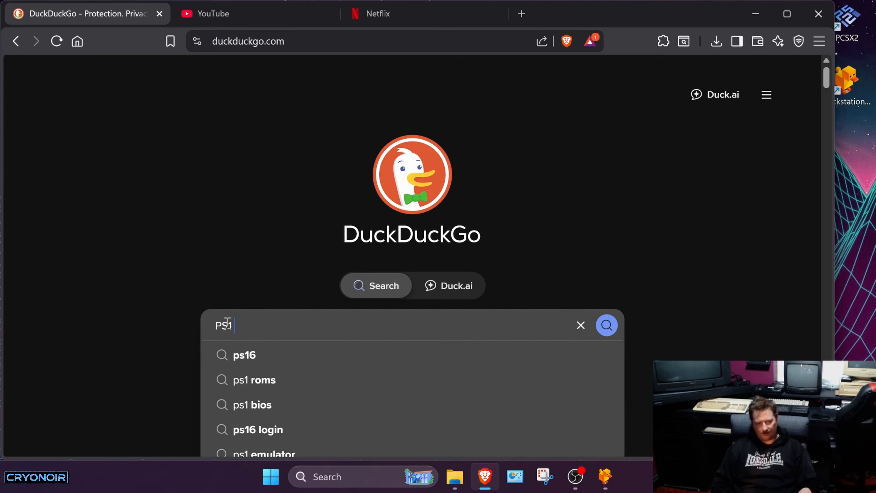
pyautogui.write(' Biod')
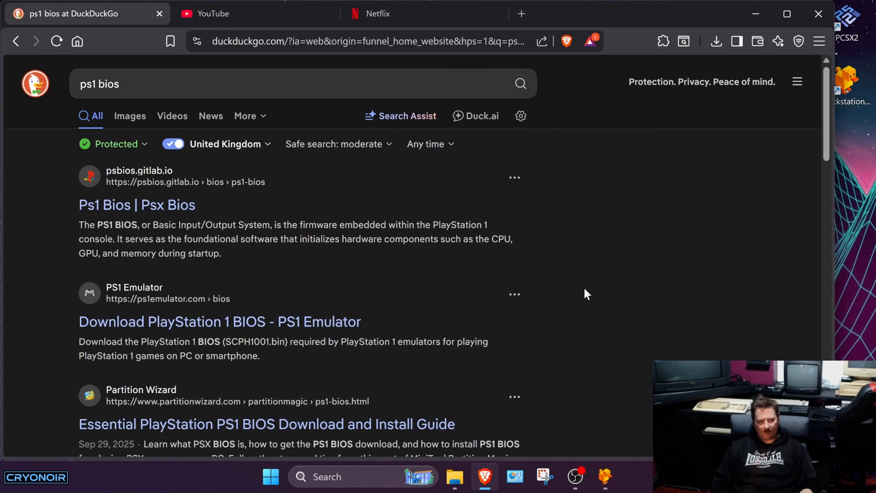
pyautogui.scroll(-8, 586, 293)
pyautogui.scroll(8, 584, 291)
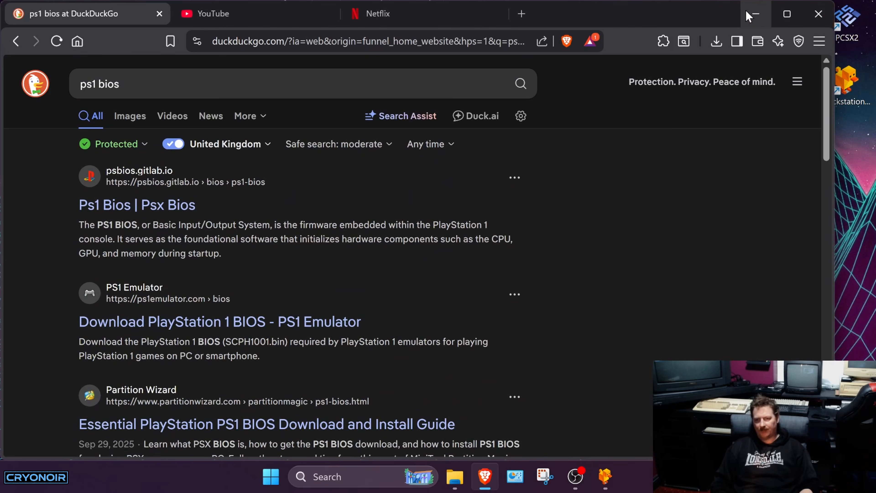
pyautogui.click(757, 15)
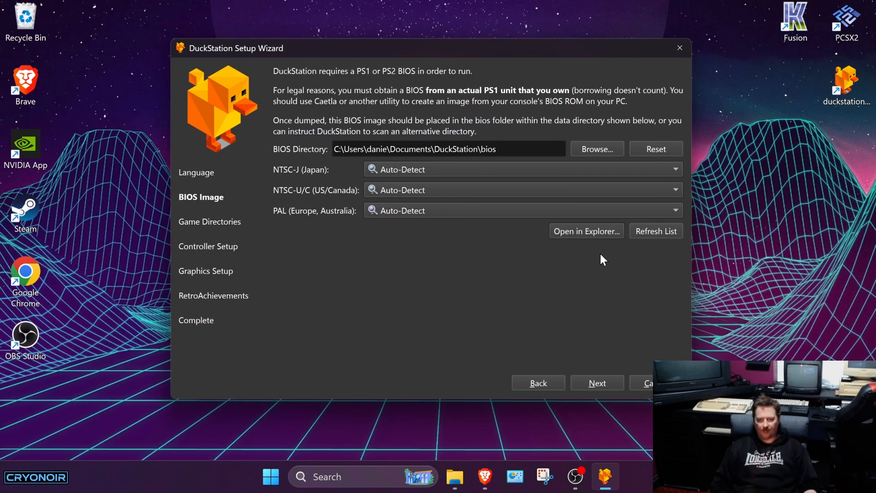
# Set the BIOS directory to D:\ROMS\_BOISs\SONY PS1 and continue to the Game Directories page.
pyautogui.click(597, 144)
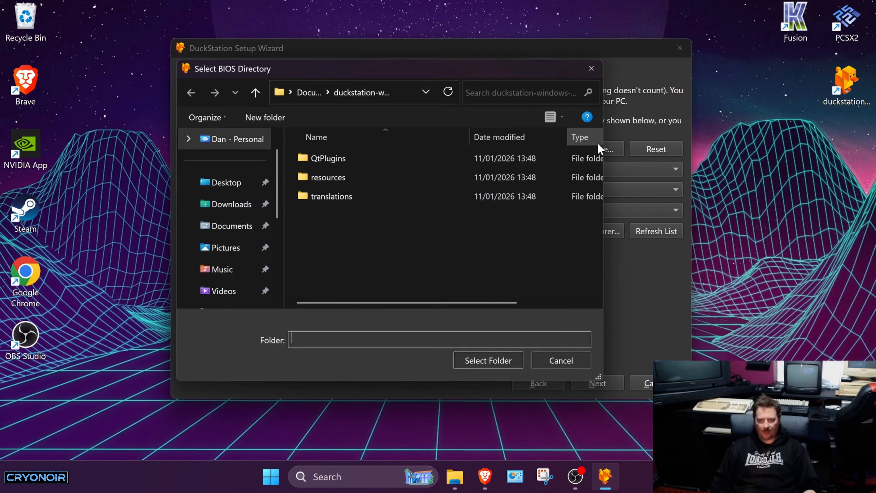
pyautogui.click(254, 92)
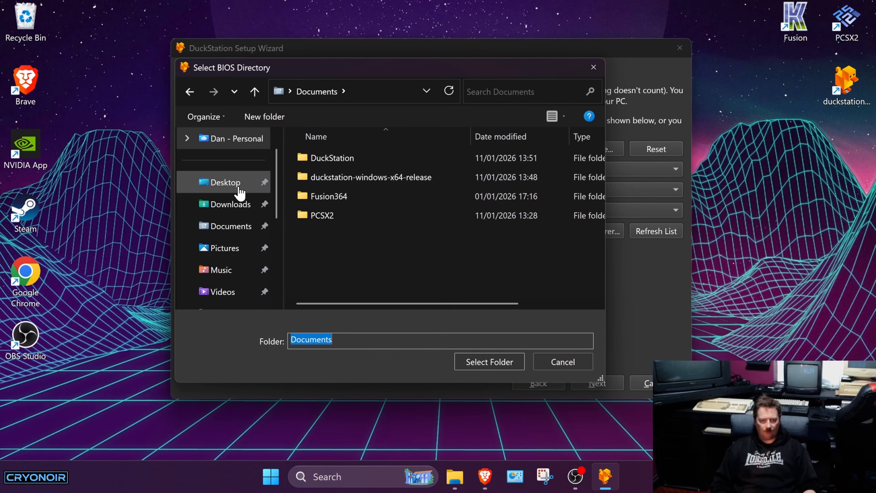
pyautogui.scroll(-5, 238, 190)
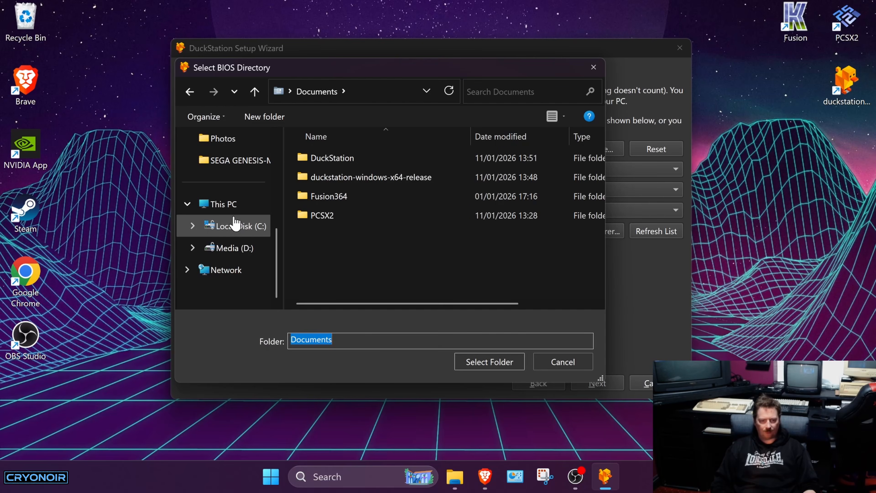
pyautogui.click(229, 250)
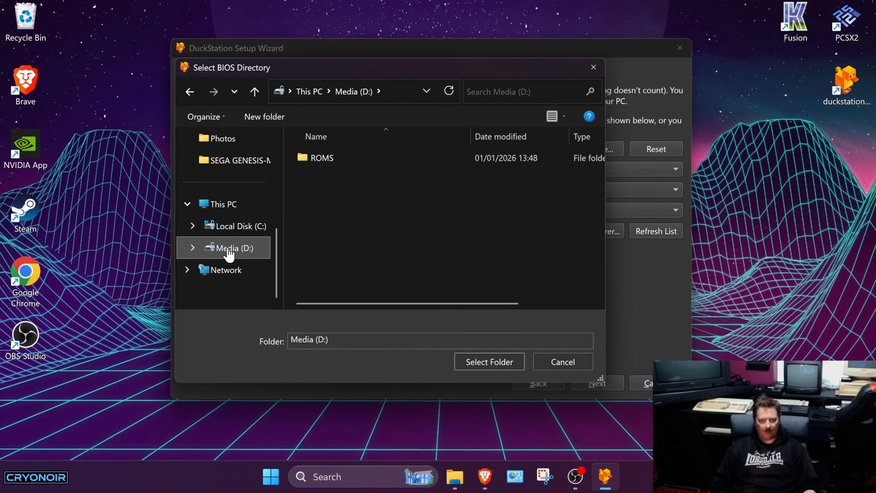
pyautogui.doubleClick(332, 161)
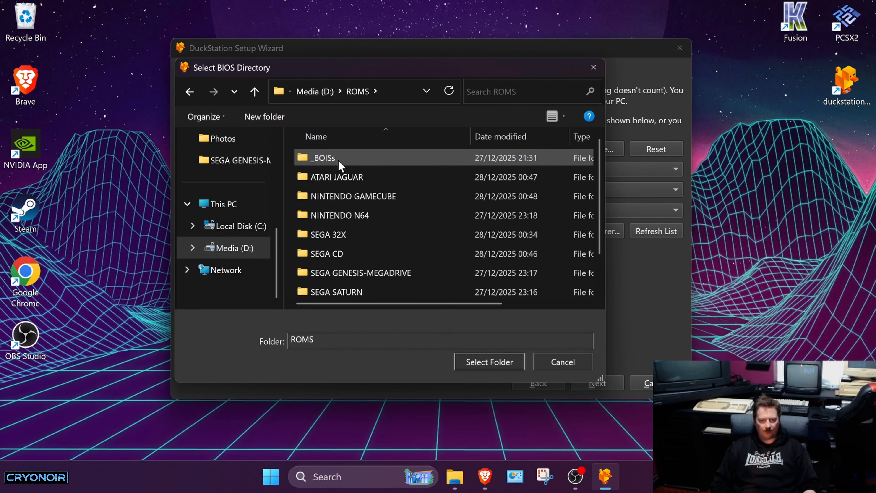
pyautogui.doubleClick(338, 159)
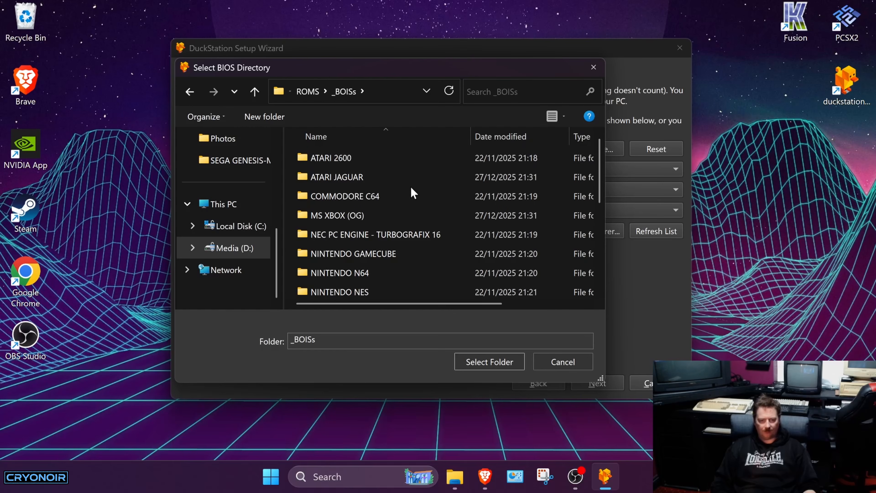
pyautogui.scroll(-4, 411, 187)
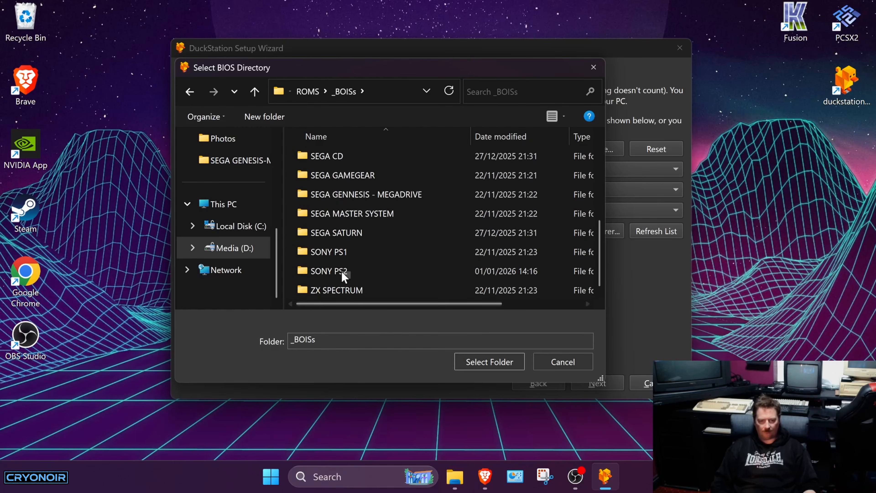
pyautogui.click(342, 252)
pyautogui.doubleClick(342, 251)
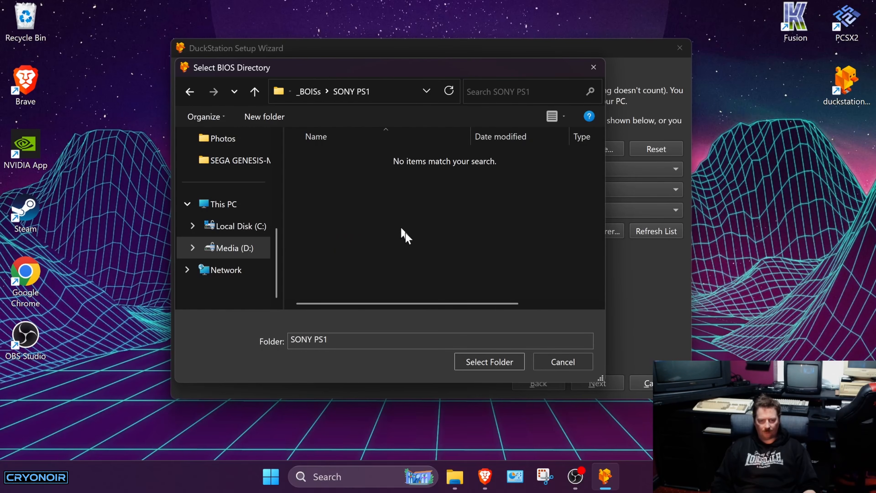
pyautogui.click(480, 362)
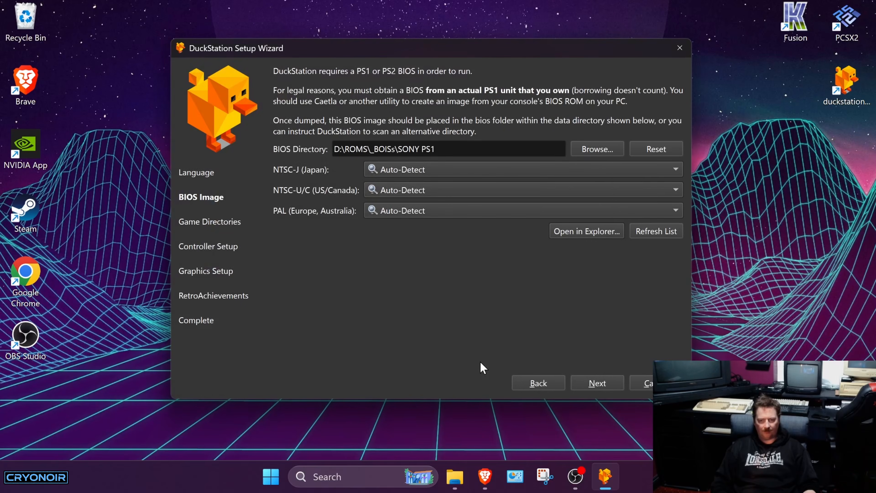
pyautogui.click(594, 384)
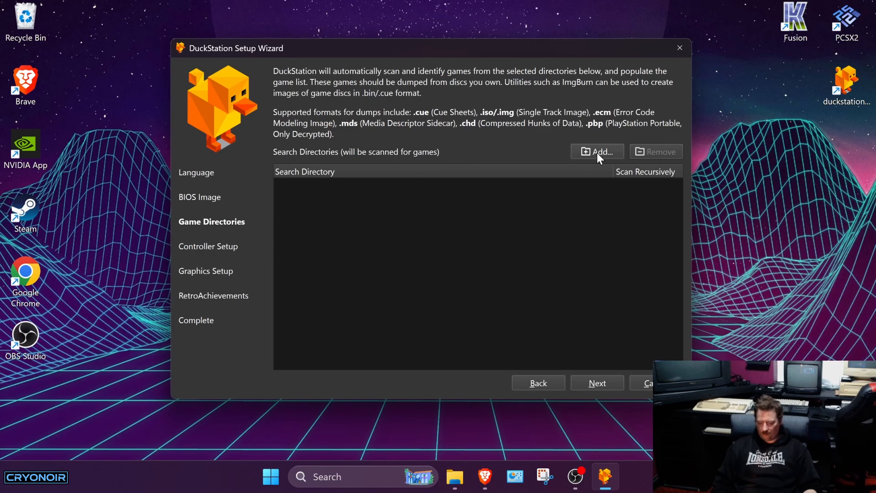
# Add D:\ROMS\SONY PS1 as a game search directory with recursive scanning, and continue to the Controller Setup page.
pyautogui.click(597, 154)
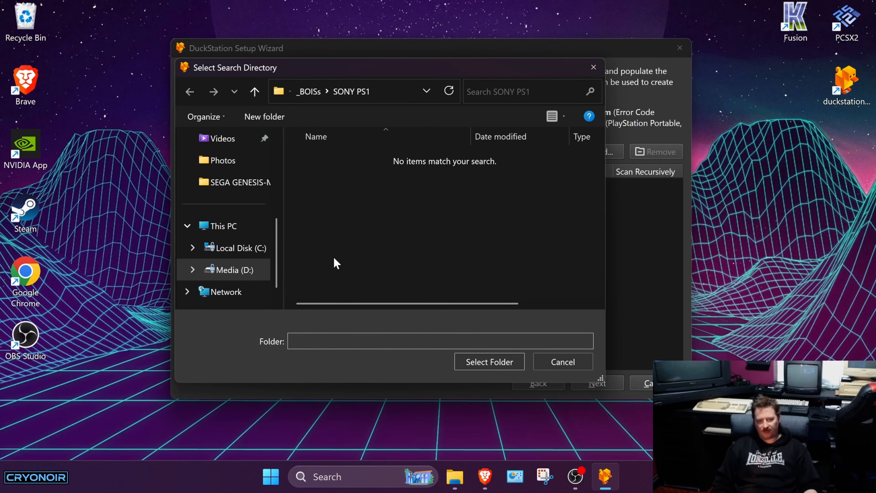
pyautogui.click(255, 264)
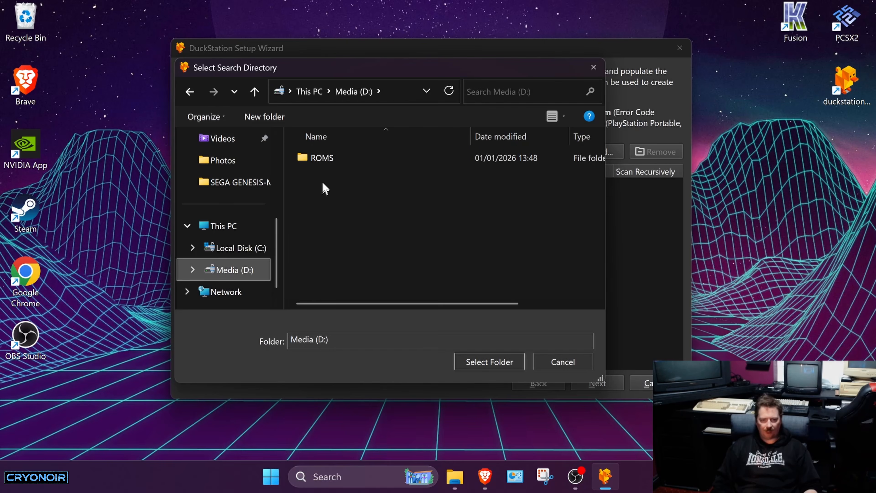
pyautogui.doubleClick(323, 160)
pyautogui.scroll(-1, 431, 238)
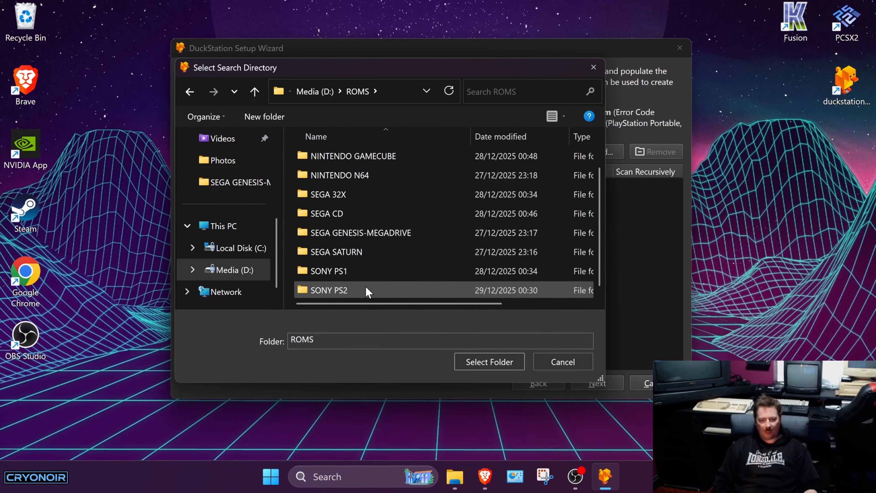
pyautogui.doubleClick(363, 268)
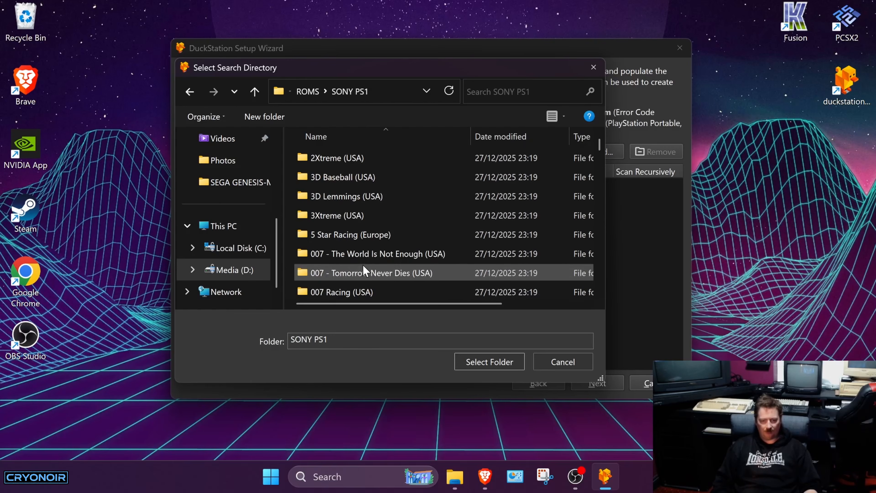
pyautogui.scroll(-20, 383, 217)
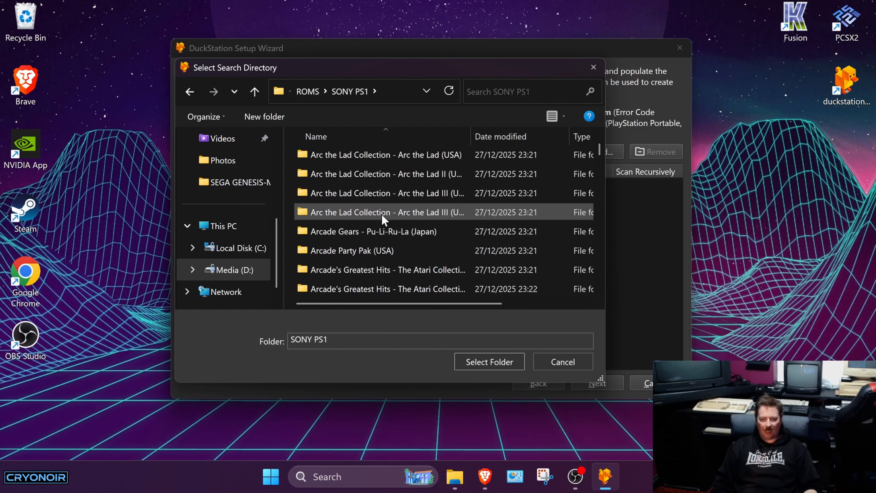
pyautogui.click(255, 91)
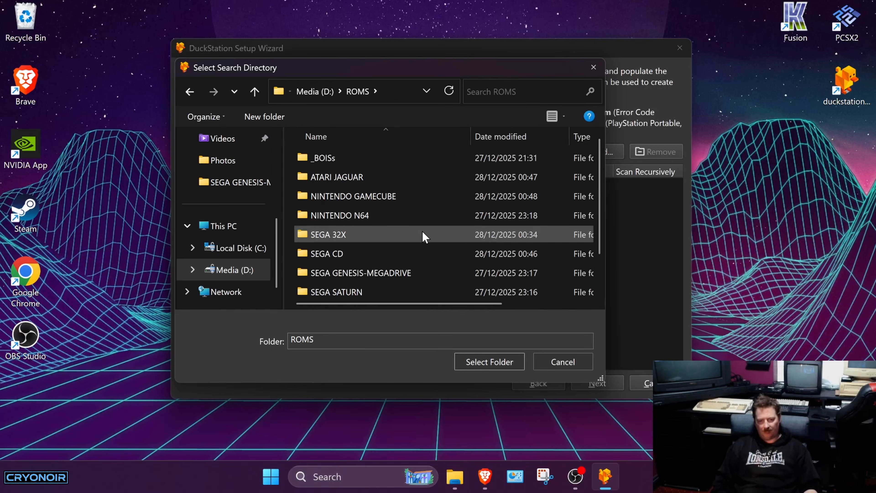
pyautogui.scroll(-1, 421, 232)
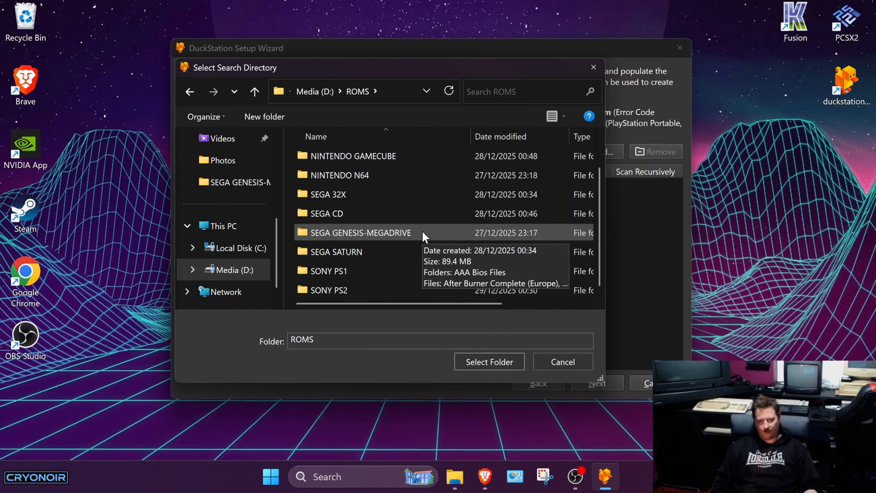
pyautogui.click(336, 272)
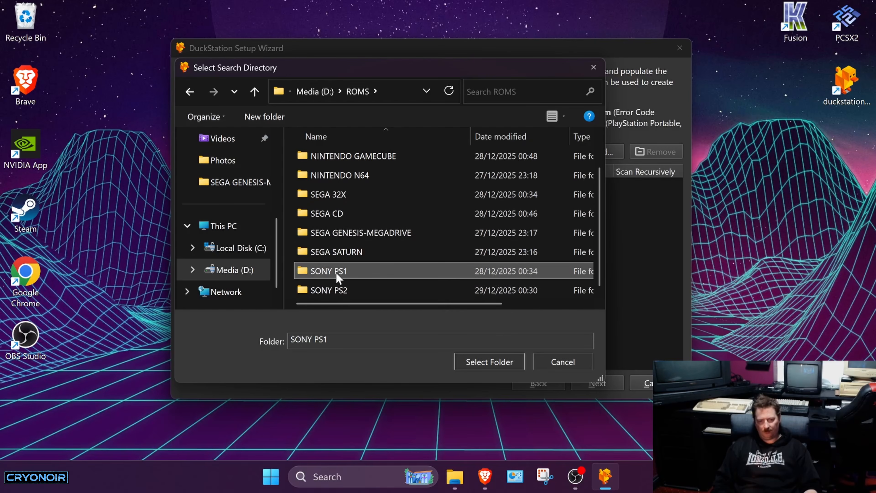
pyautogui.click(492, 362)
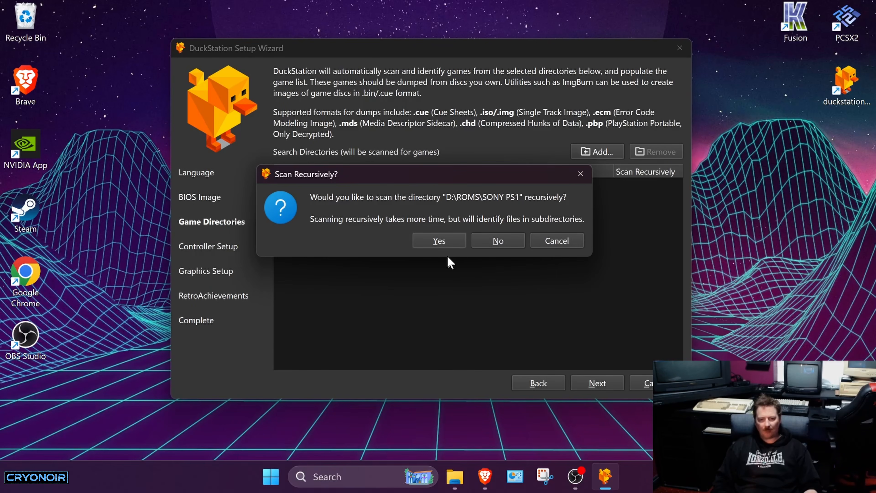
pyautogui.click(439, 242)
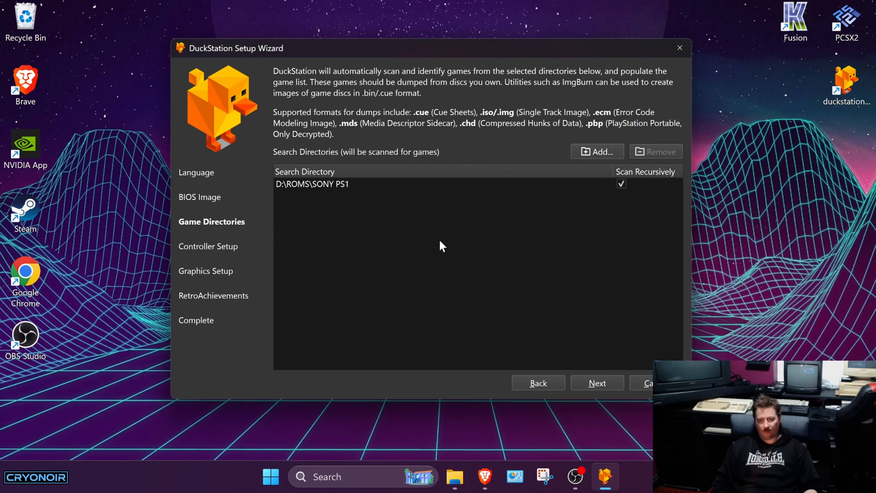
pyautogui.click(597, 381)
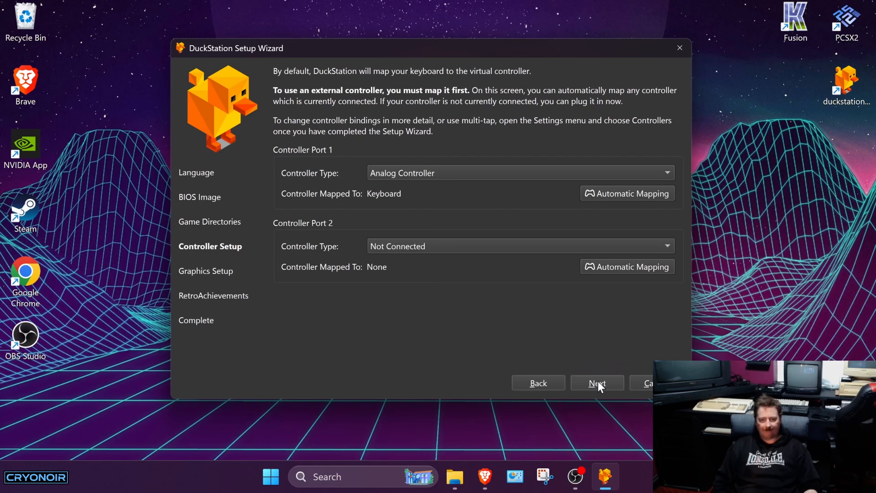
# Automatically map Controller Port 1 to SDL-0 (XInput Controller) and continue to the Graphics Setup page.
pyautogui.click(617, 198)
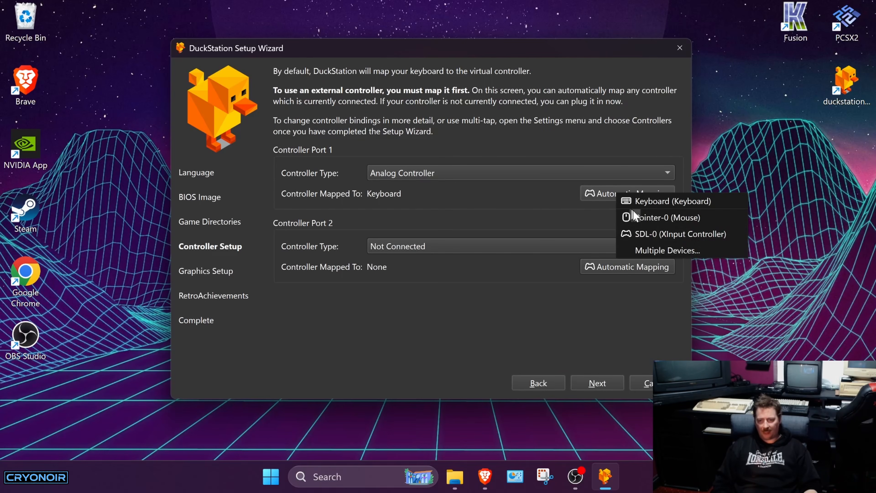
pyautogui.click(684, 235)
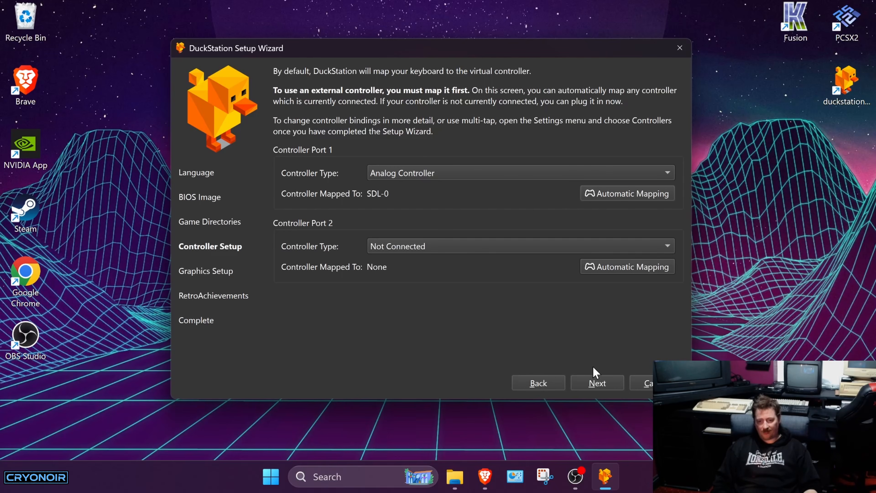
pyautogui.click(593, 381)
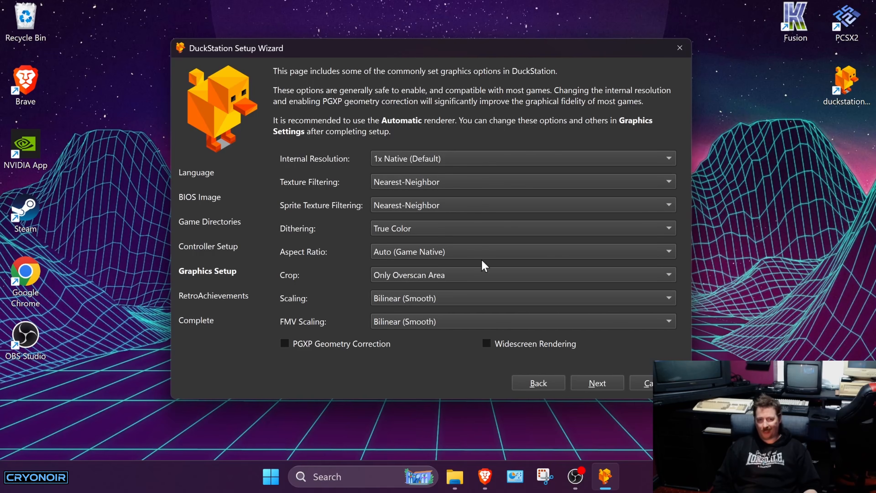
# Set the internal resolution to 9x Native (for 4K), enable PGXP Geometry Correction, and continue to the RetroAchievements page.
pyautogui.click(666, 159)
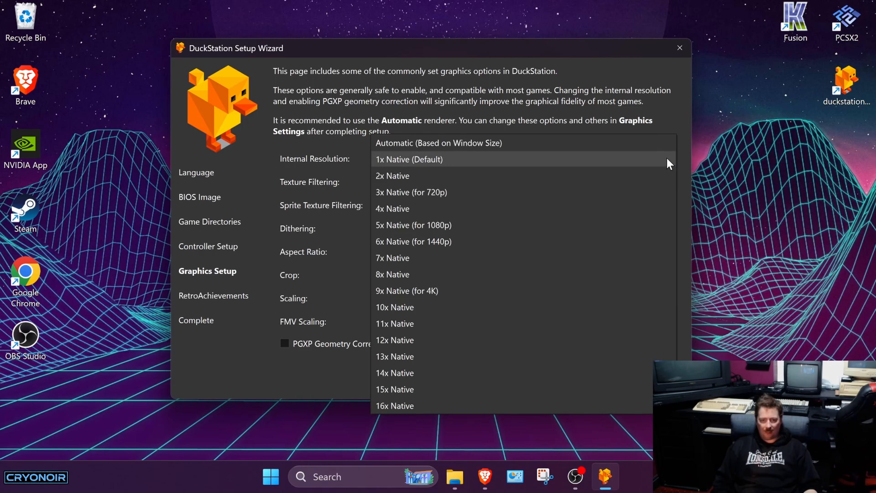
pyautogui.click(447, 298)
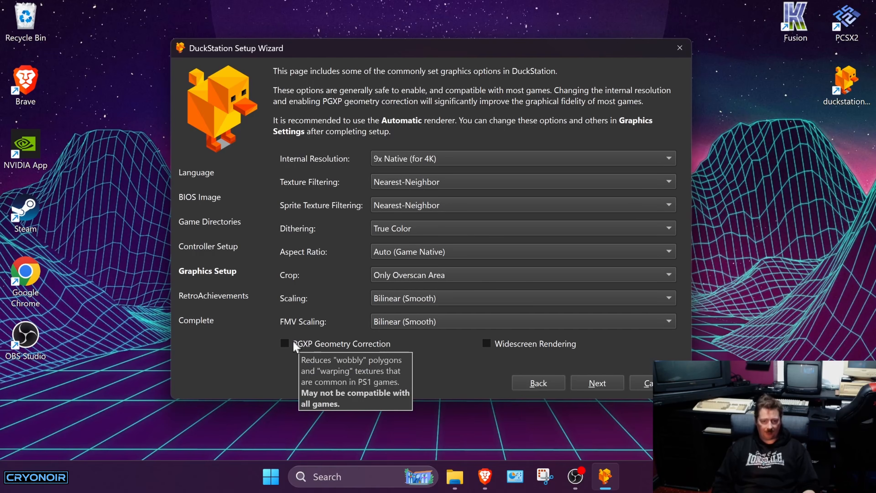
pyautogui.click(287, 343)
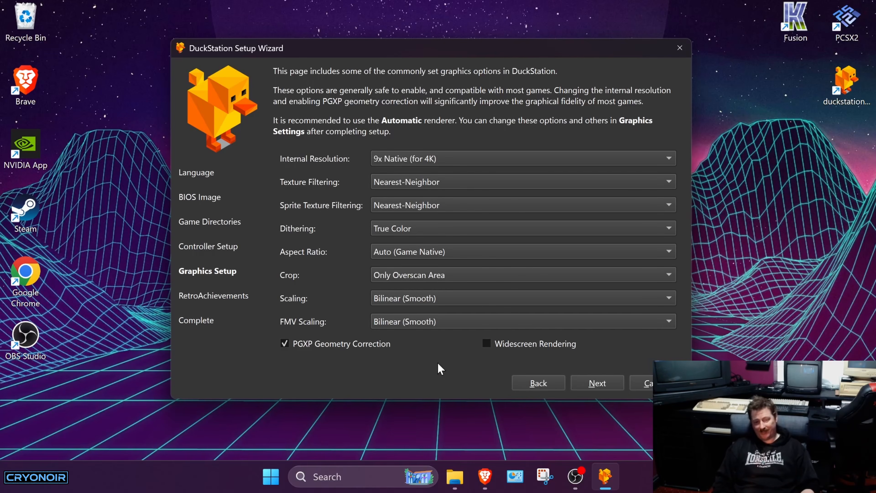
pyautogui.click(604, 383)
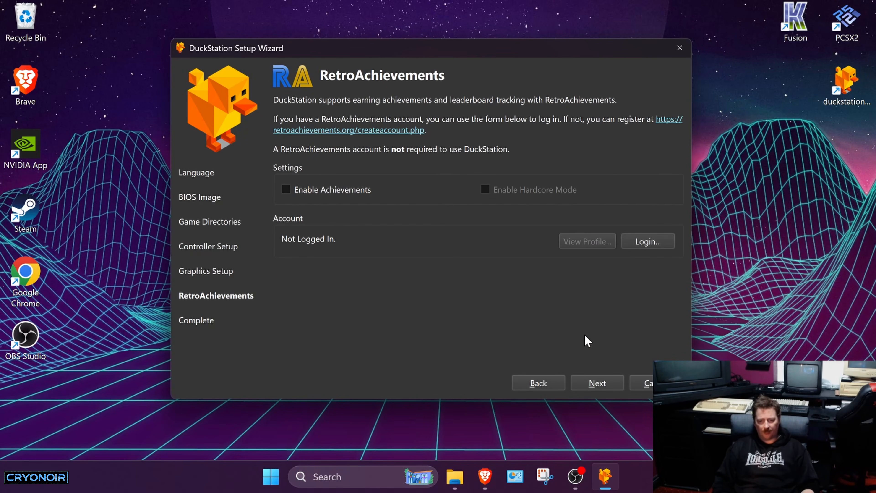
# Skip the RetroAchievements login, finish the setup wizard, and maximize the main DuckStation window.
pyautogui.click(590, 382)
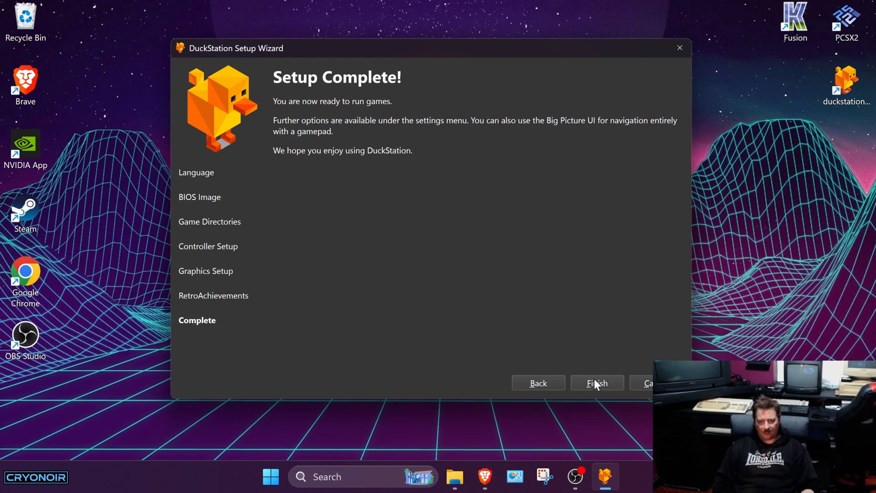
pyautogui.click(593, 382)
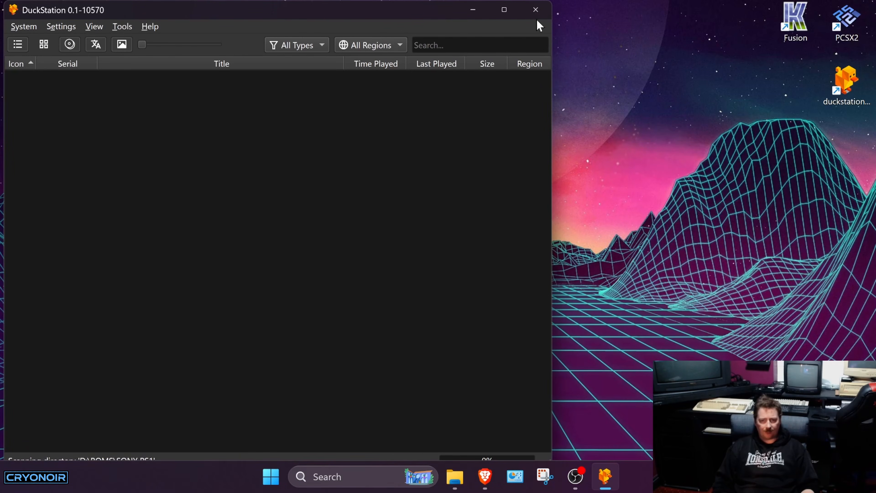
pyautogui.click(507, 15)
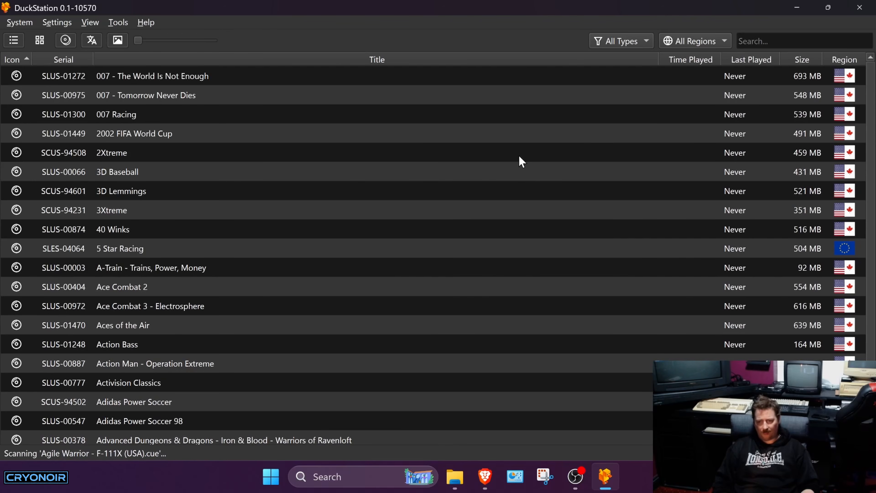
# Look over the scanned game list and switch it to the cover grid view.
pyautogui.scroll(-2, 520, 161)
pyautogui.scroll(3, 522, 162)
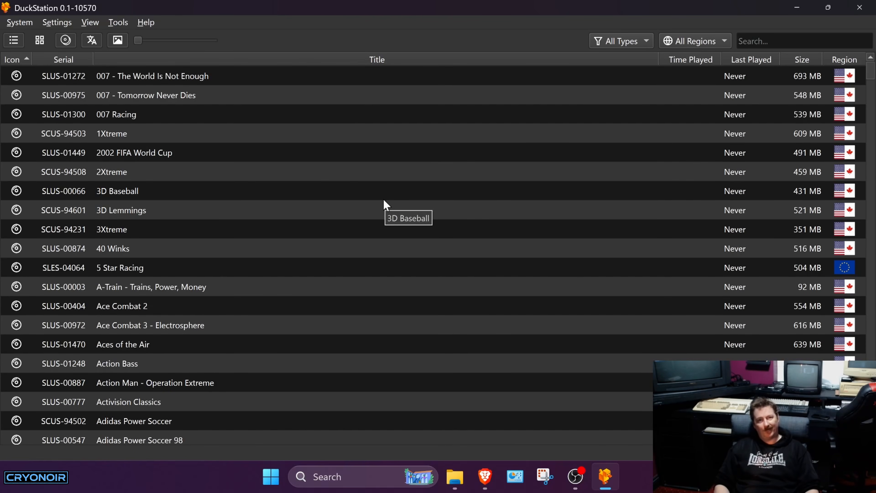
pyautogui.click(40, 40)
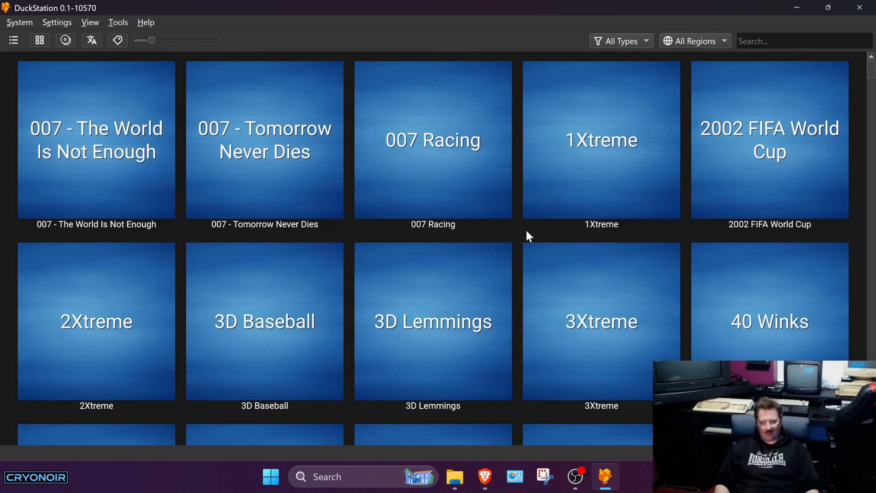
# Switch to the Brave browser and search DuckDuckGo for "Duckstation cover art".
pyautogui.click(490, 478)
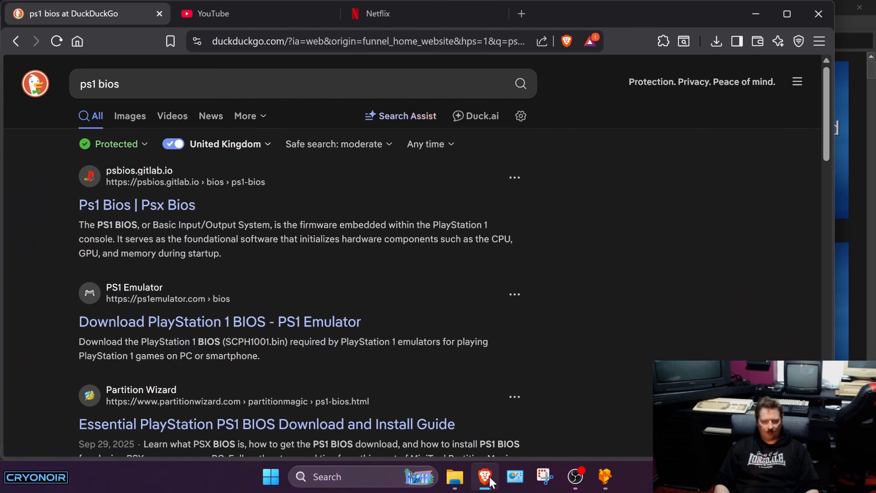
pyautogui.click(144, 84)
pyautogui.press('BackSpace')
pyautogui.press('BackSpace')
pyautogui.press('BackSpace')
pyautogui.press('BackSpace')
pyautogui.press('BackSpace')
pyautogui.press('BackSpace')
pyautogui.press('BackSpace')
pyautogui.press('BackSpace')
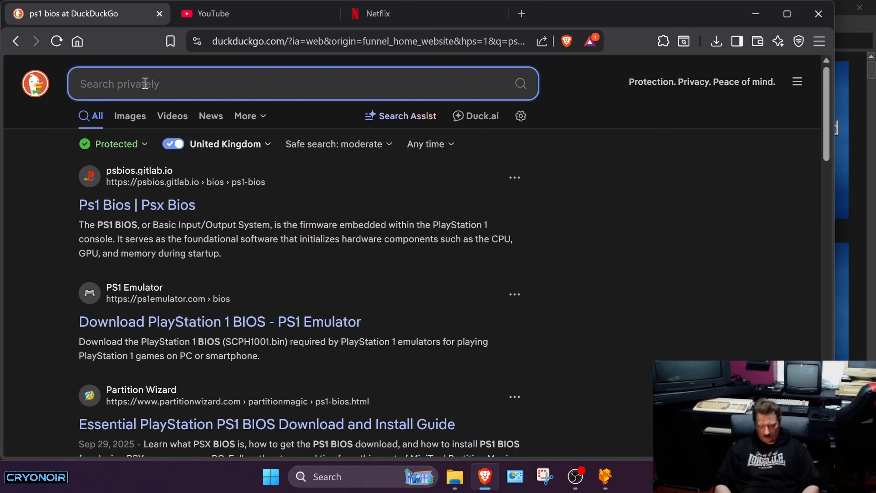
pyautogui.write('Duckst')
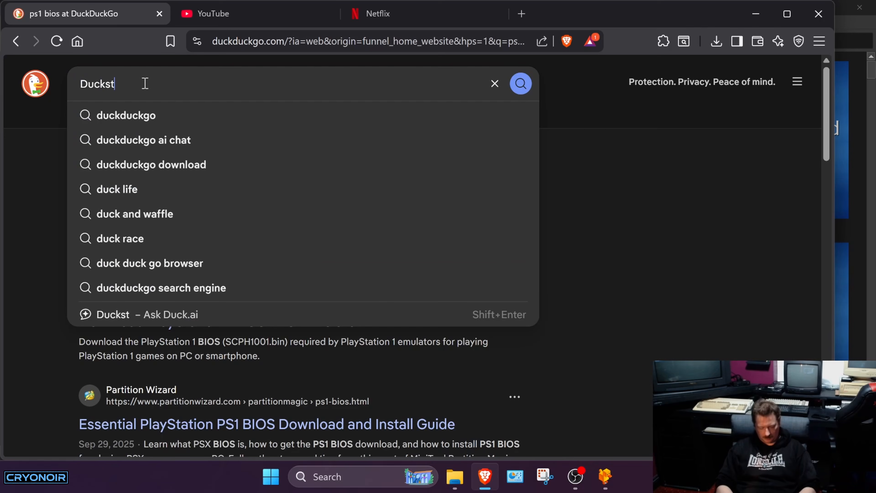
pyautogui.write('ation ')
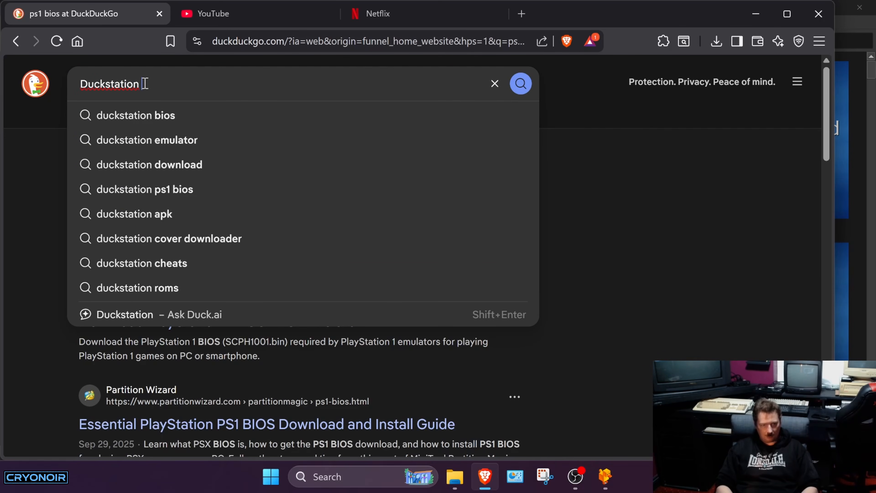
pyautogui.write('cover art')
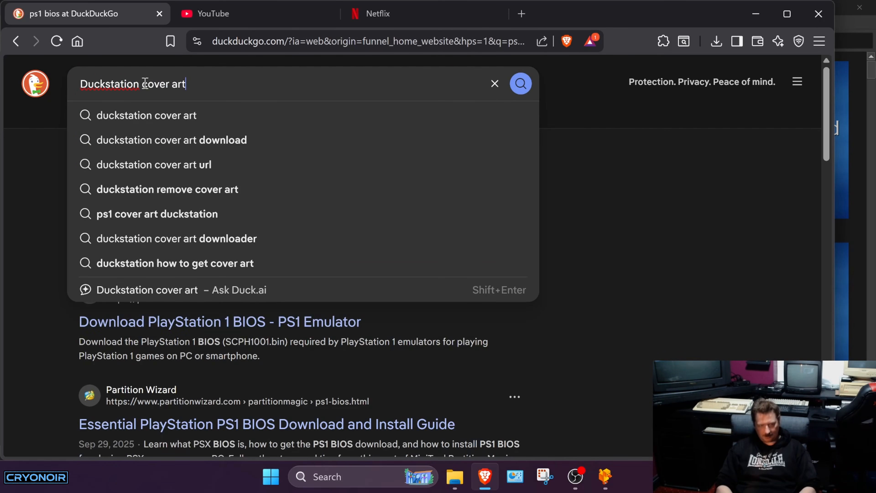
pyautogui.press('Return')
# Open the xlenore/psx-covers GitHub repository and copy the default covers URL from the README's Duckstation setup section.
pyautogui.scroll(-5, 622, 321)
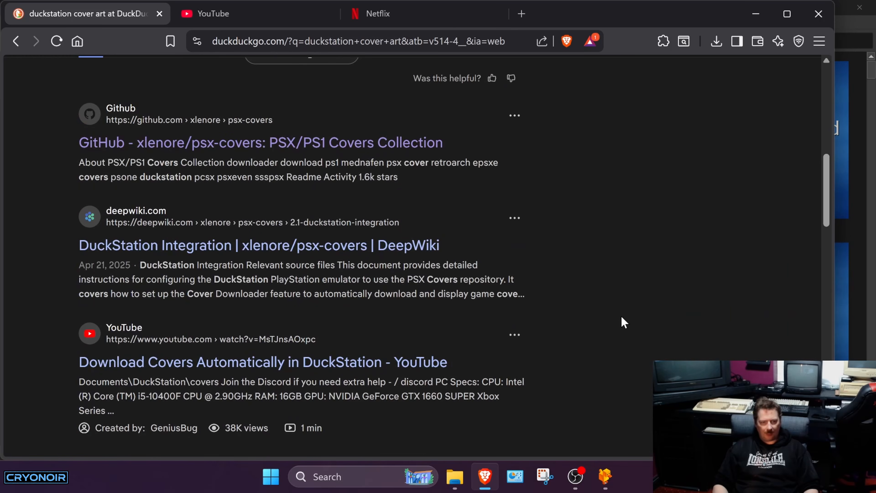
pyautogui.click(266, 144)
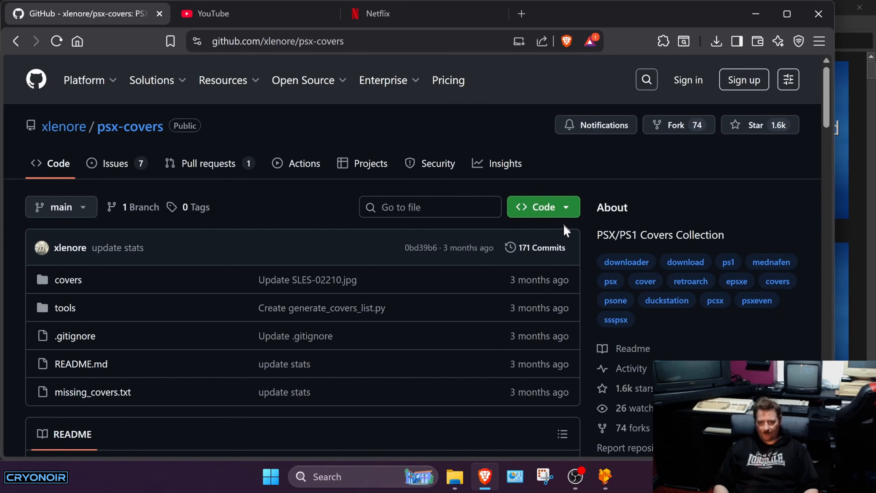
pyautogui.scroll(-4, 582, 258)
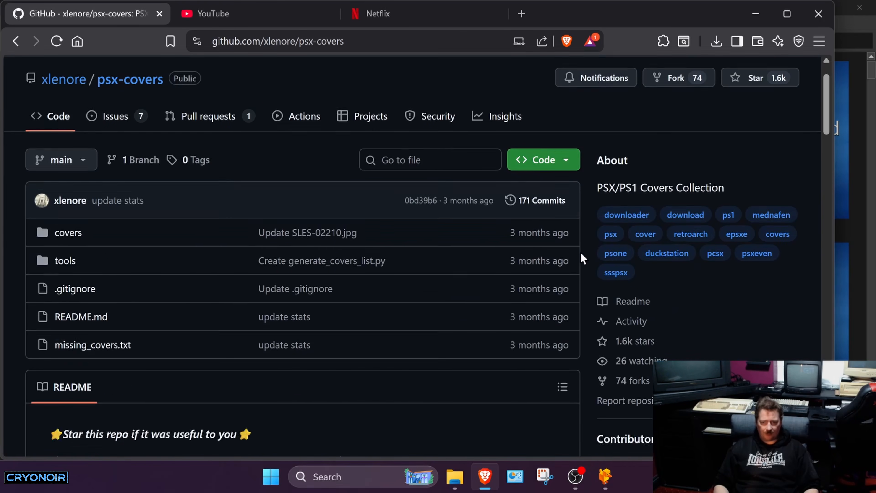
pyautogui.scroll(-20, 582, 258)
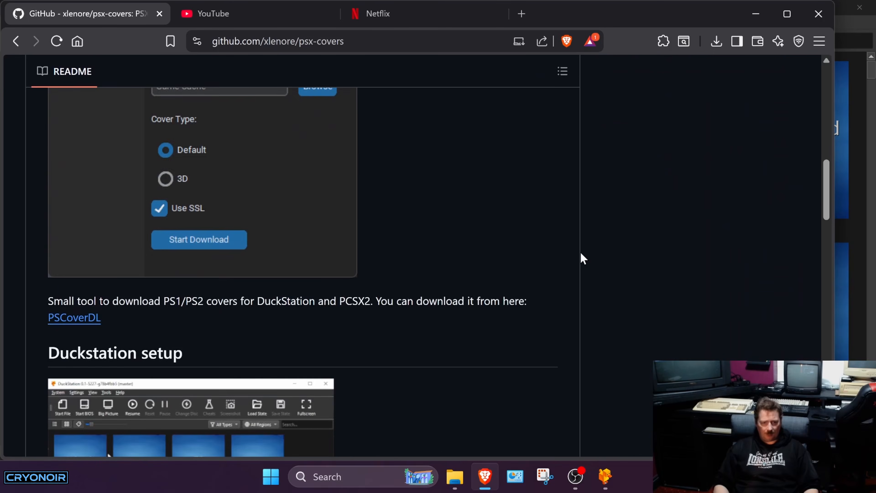
pyautogui.scroll(-2, 582, 258)
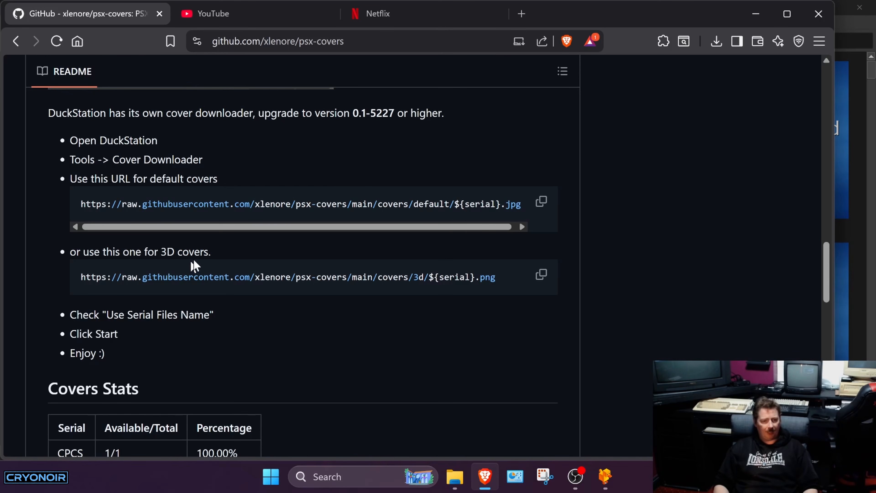
pyautogui.click(542, 204)
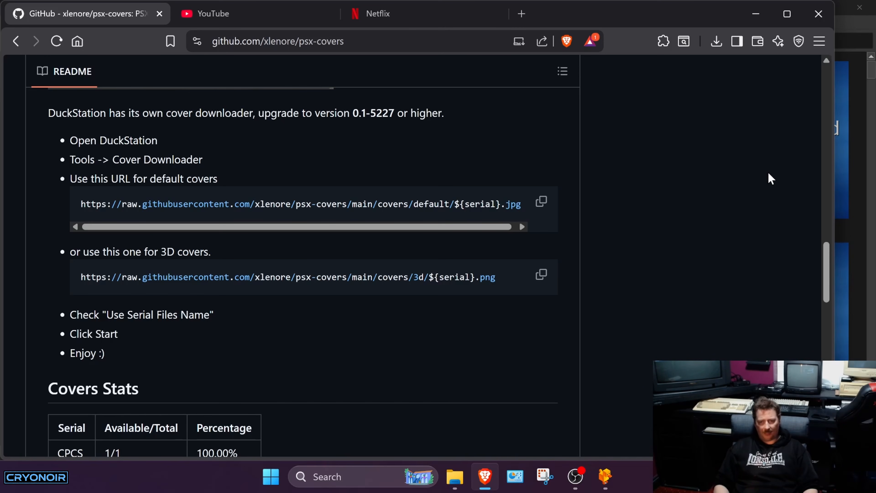
pyautogui.click(755, 17)
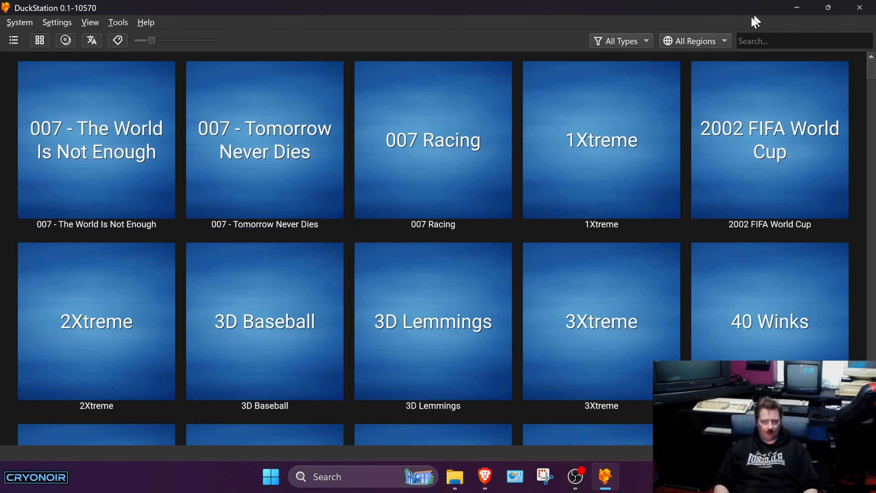
pyautogui.click(118, 23)
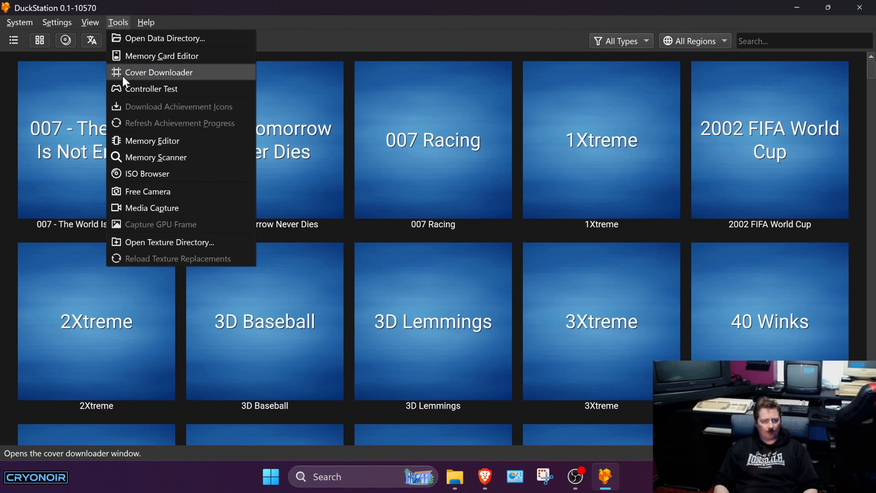
pyautogui.click(217, 71)
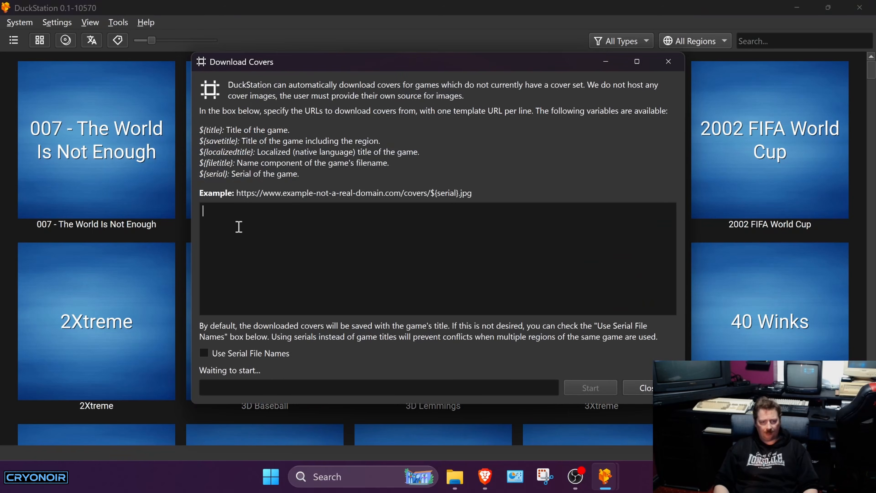
pyautogui.rightClick(235, 210)
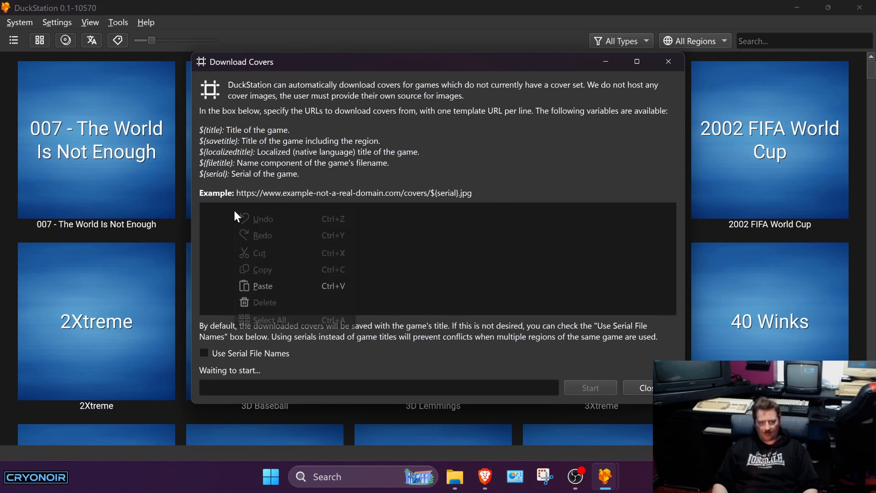
pyautogui.click(262, 286)
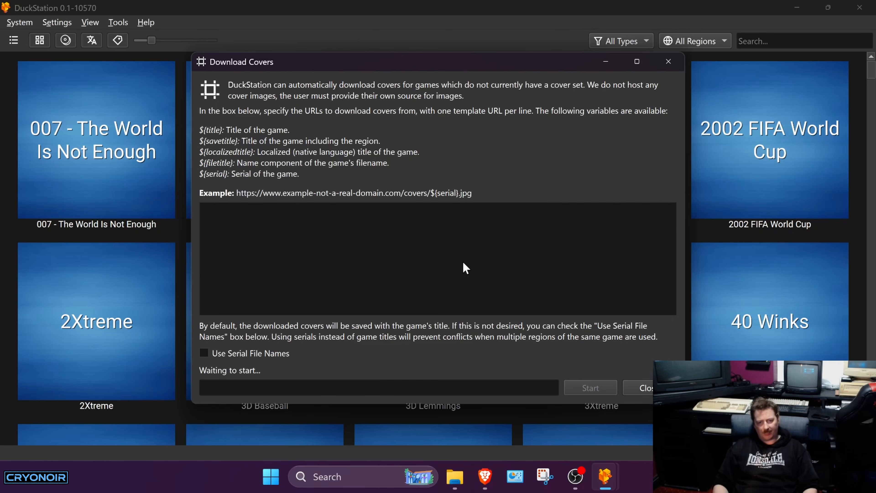
pyautogui.hotkey('ctrl', 'v')
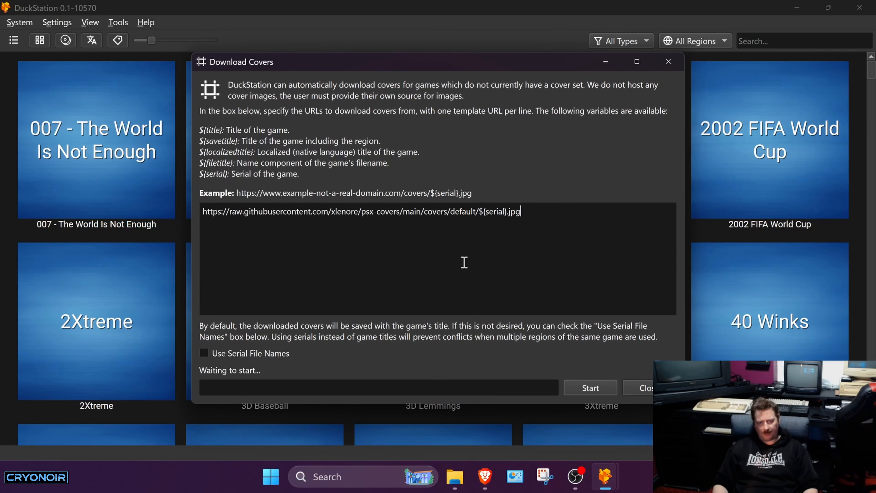
pyautogui.click(578, 389)
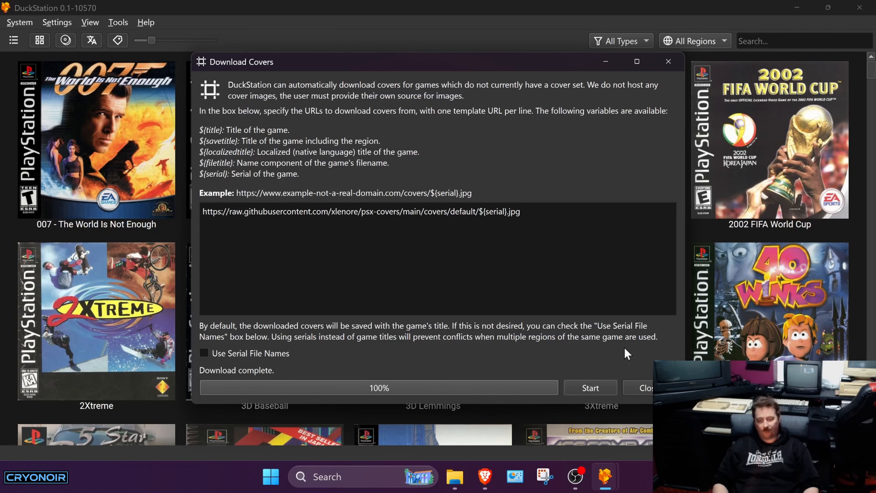
pyautogui.click(645, 388)
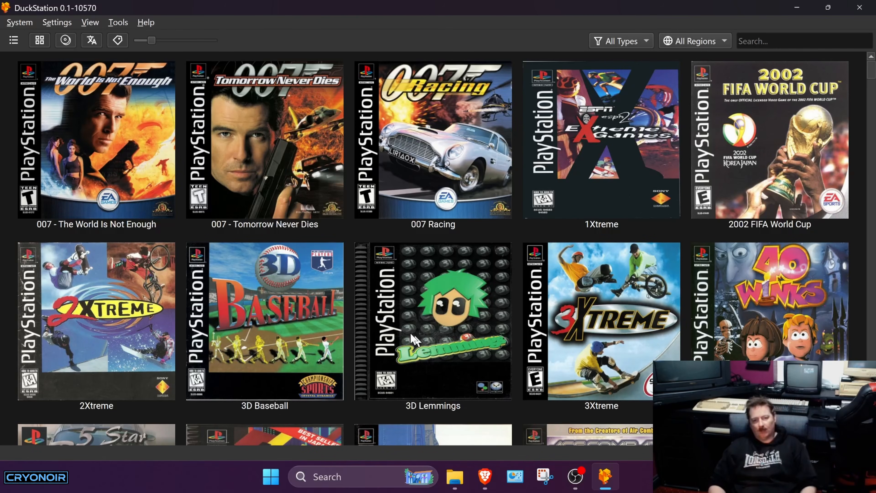
# Browse the game grid to examine the downloaded cover art across the library.
pyautogui.scroll(-20, 492, 269)
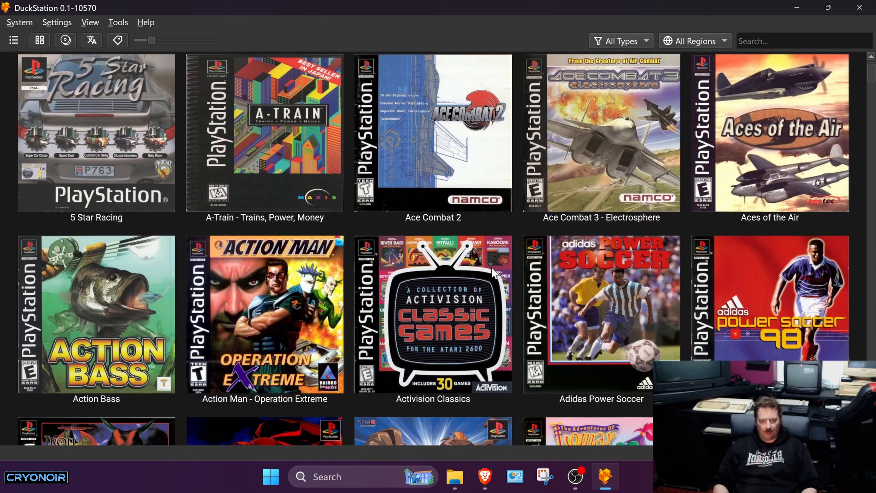
pyautogui.scroll(-20, 491, 268)
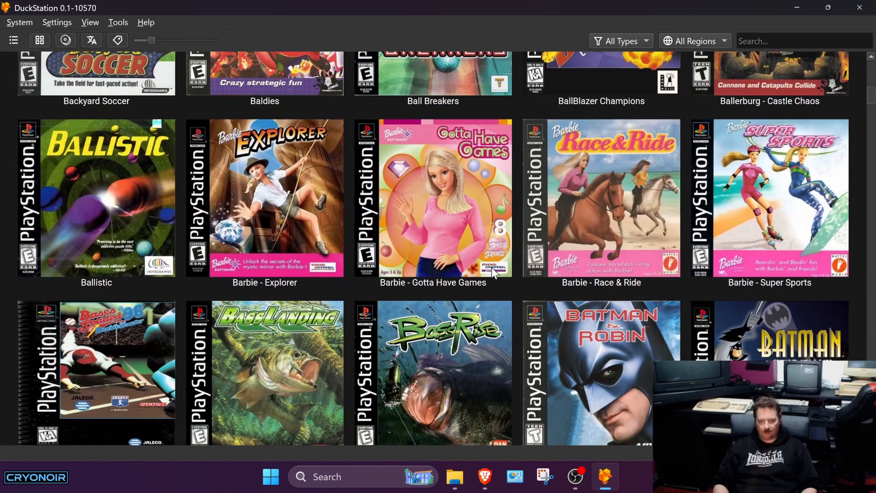
pyautogui.scroll(-5, 492, 272)
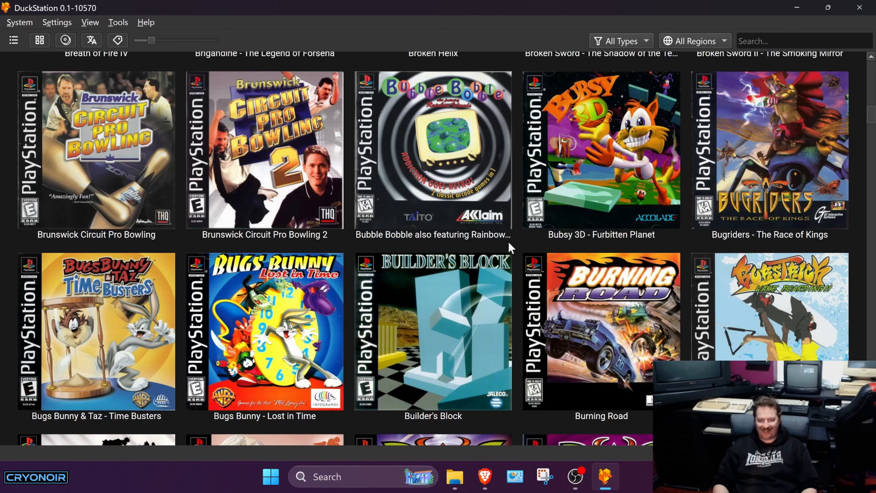
pyautogui.scroll(5, 510, 247)
pyautogui.scroll(-20, 511, 247)
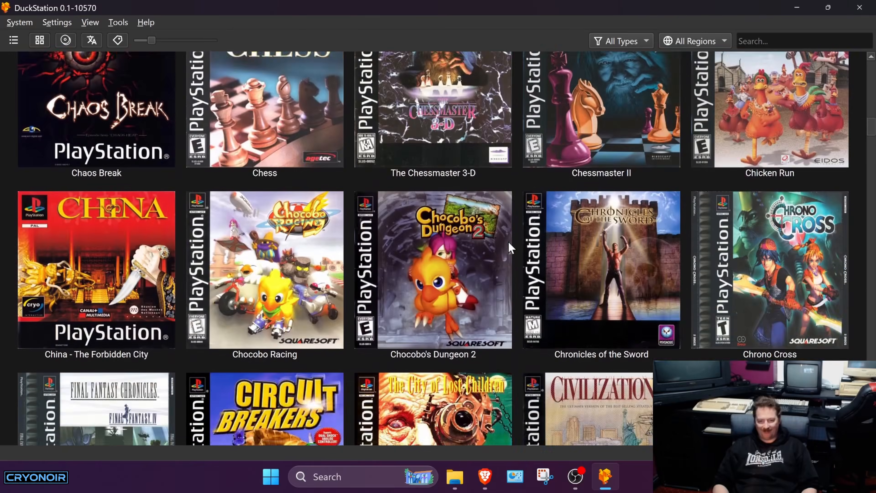
pyautogui.scroll(-10, 510, 248)
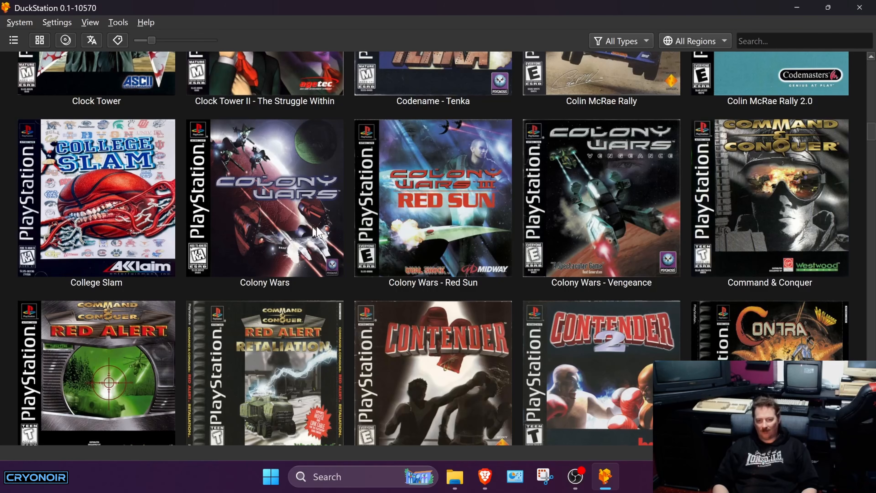
pyautogui.scroll(-15, 533, 243)
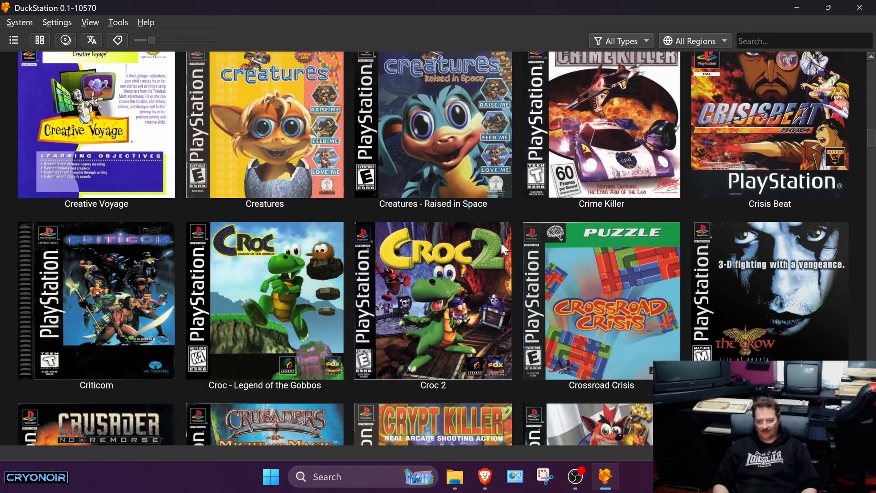
pyautogui.scroll(-15, 525, 208)
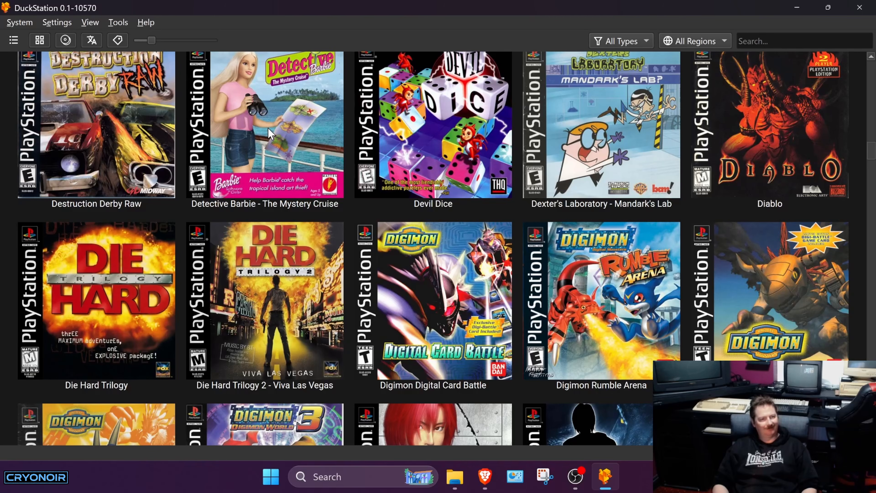
pyautogui.scroll(15, 268, 128)
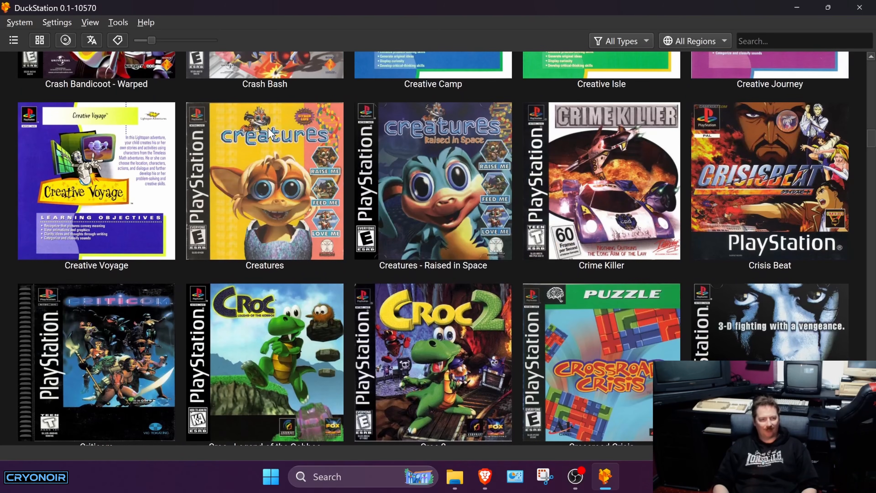